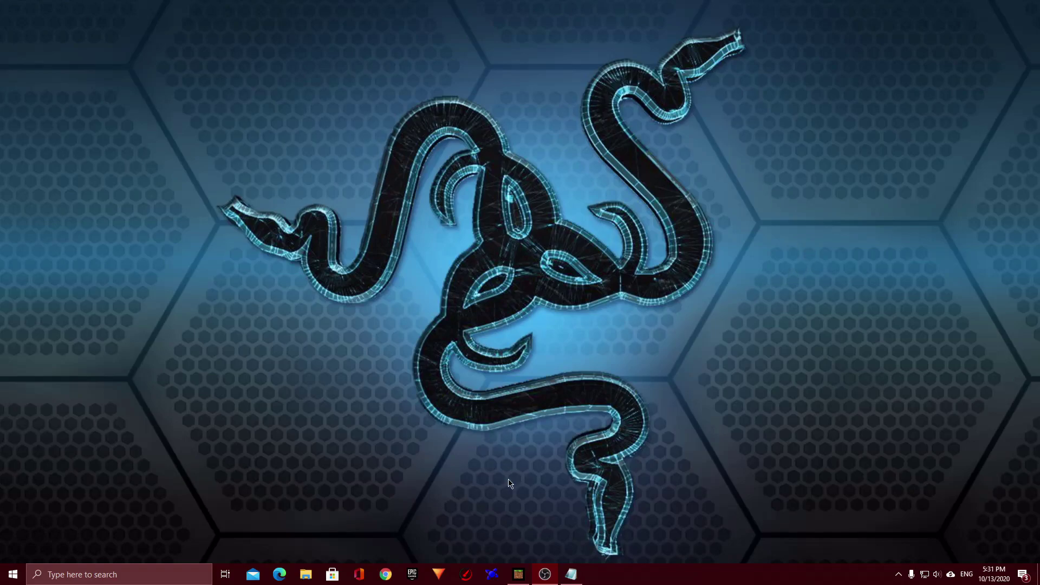
- Switch to Minecraft and resume the paused My World game
mouse_move(519, 574)
left_click(510, 517)
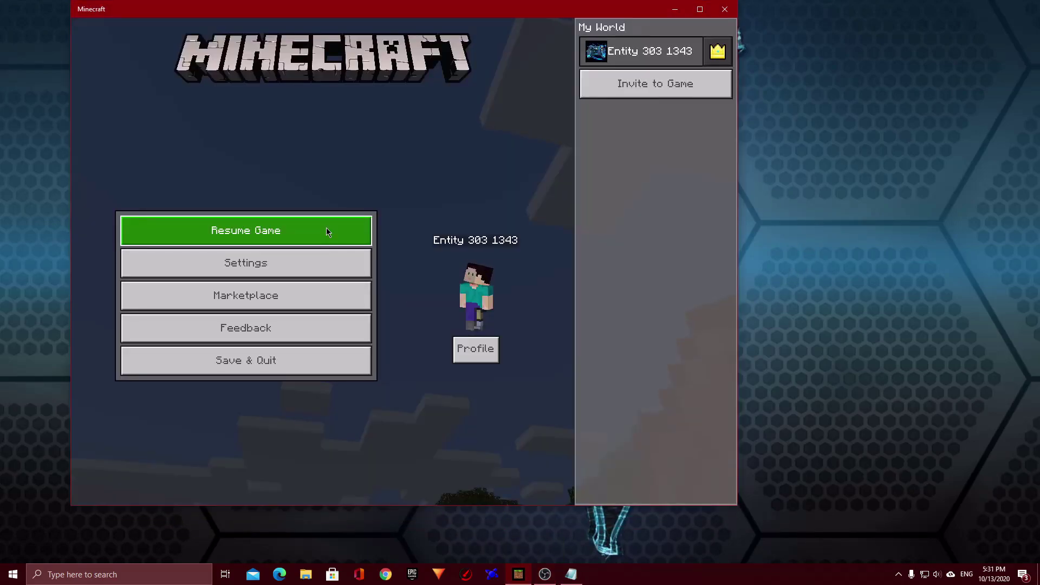
left_click(327, 232)
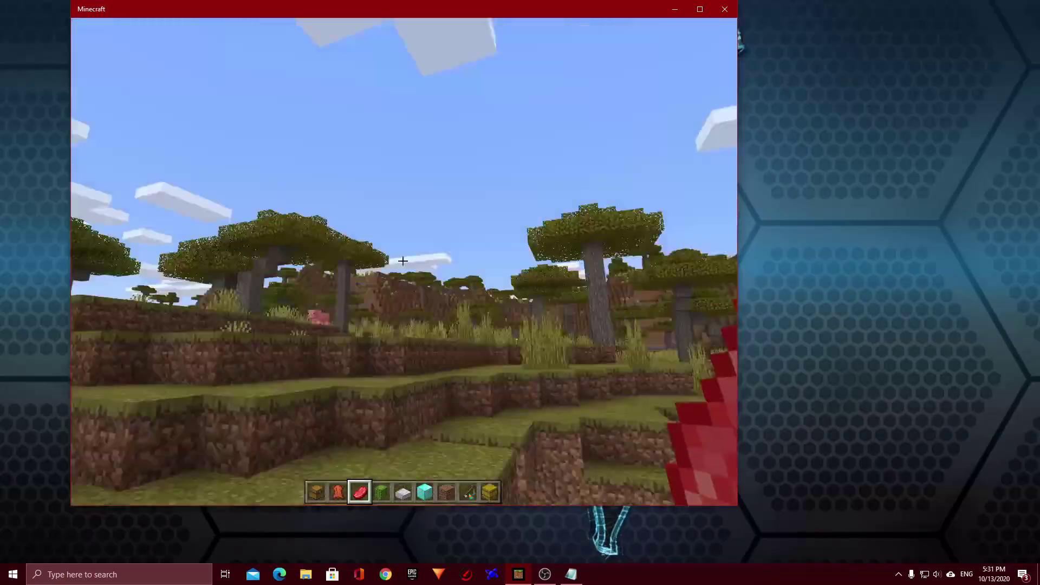
left_click(403, 261)
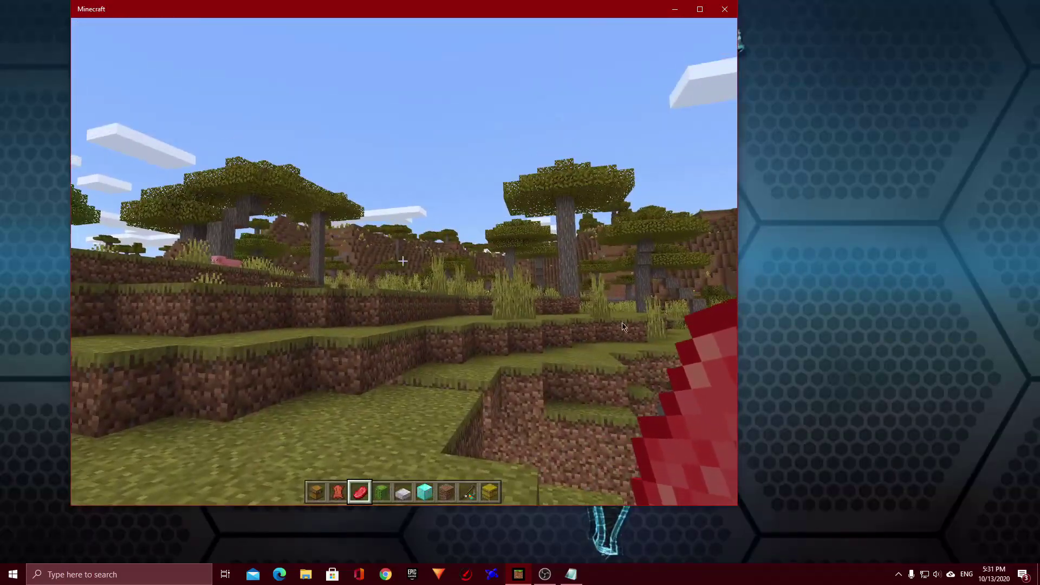
key("Escape")
key("Escape")
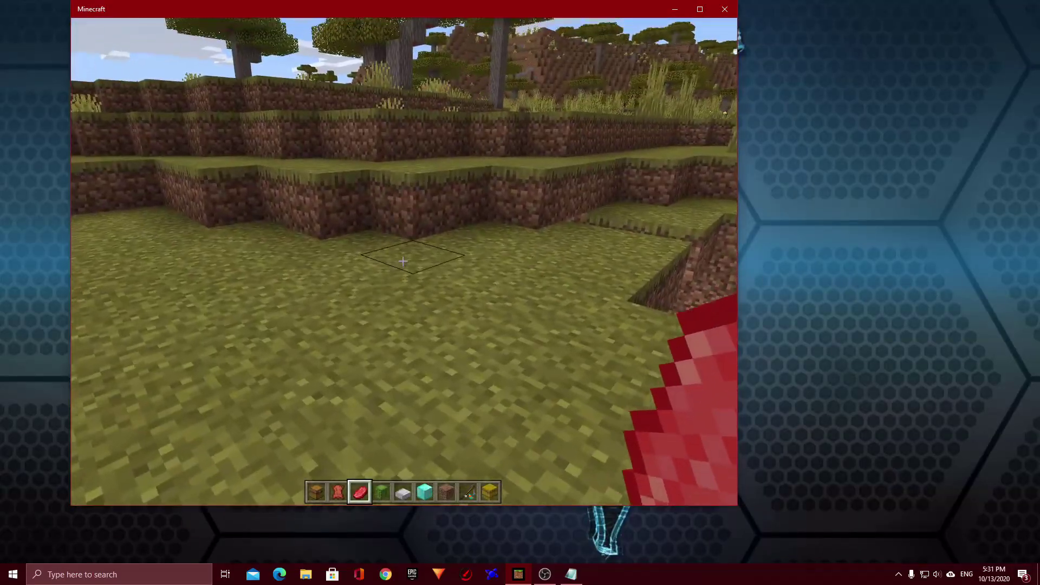
- Walk forward across the savanna, past the pig, toward the large tree trunk near the water
key("w")
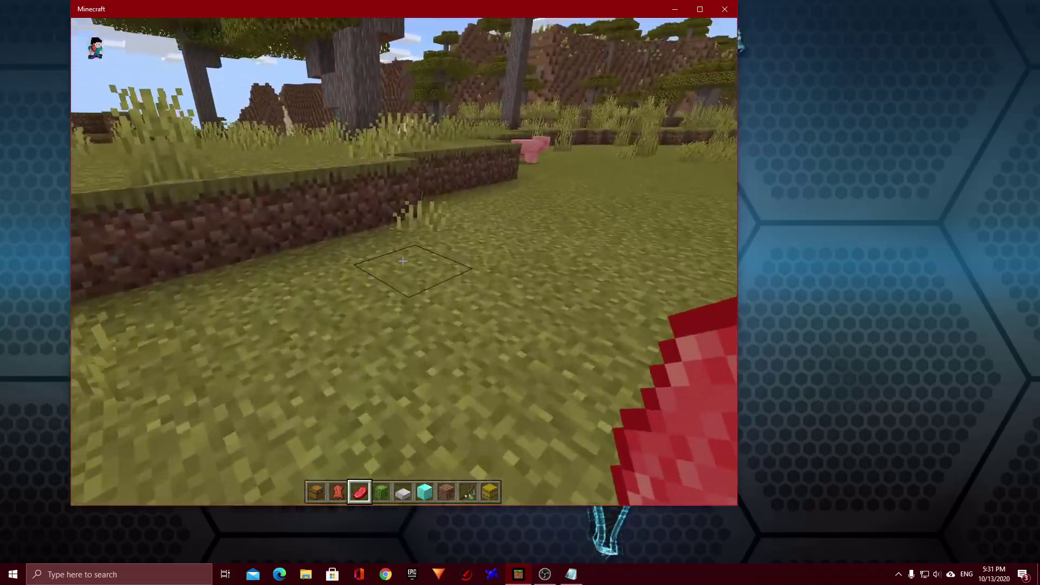
key("w")
left_click(403, 261)
left_click(403, 261)
left_click(403, 262)
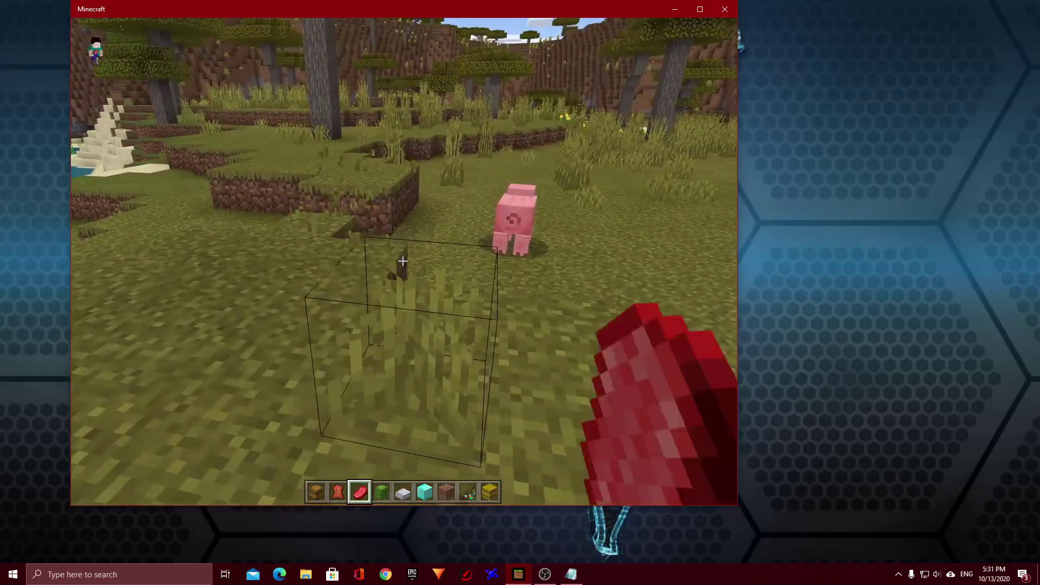
key("w")
left_click(403, 261)
key("space")
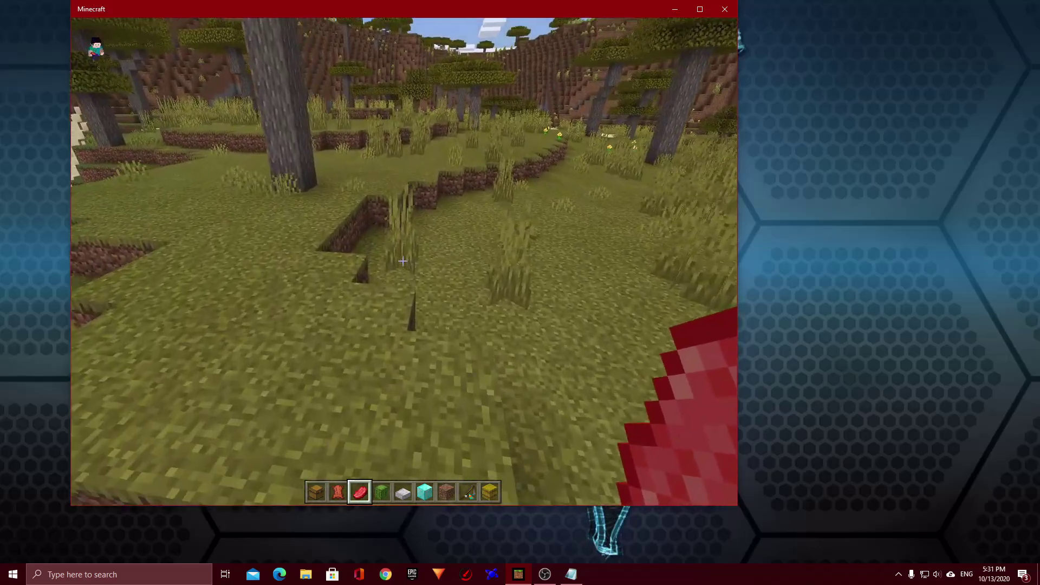
key("w")
left_click(403, 261)
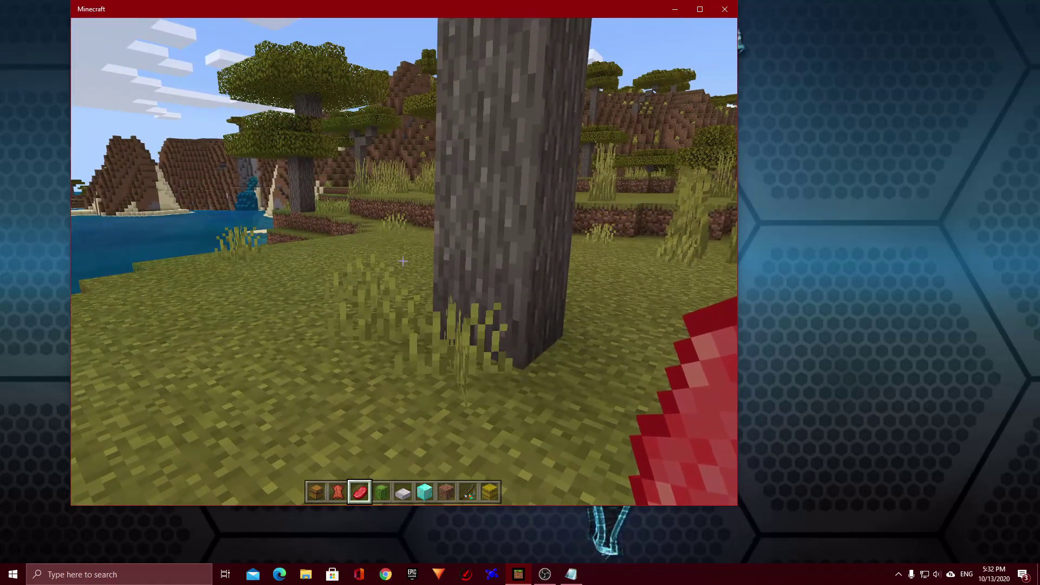
- Maximize the game window and walk forward through the tall grass
key("Escape")
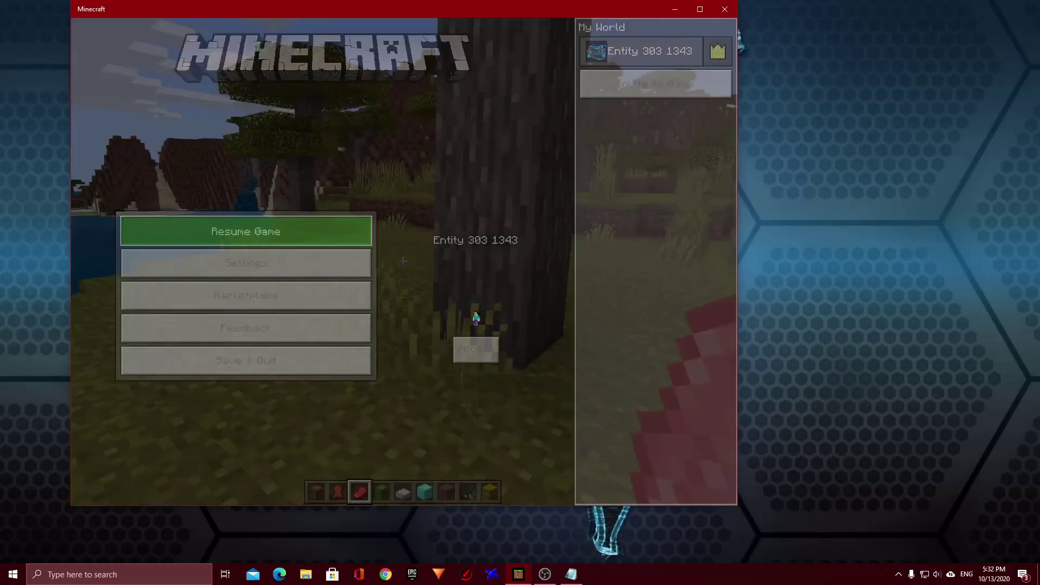
left_click(364, 234)
key("Escape")
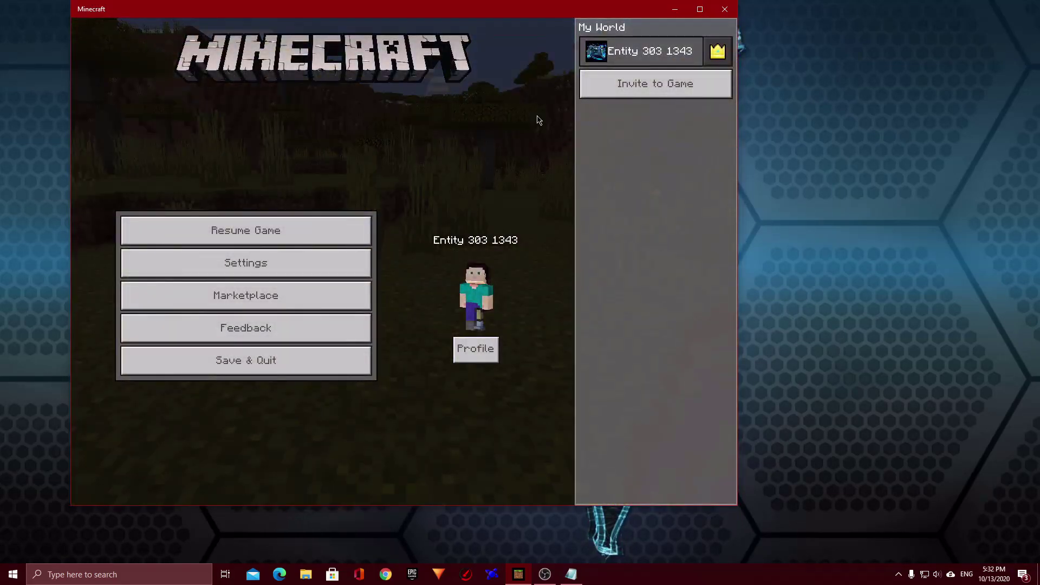
left_click(699, 10)
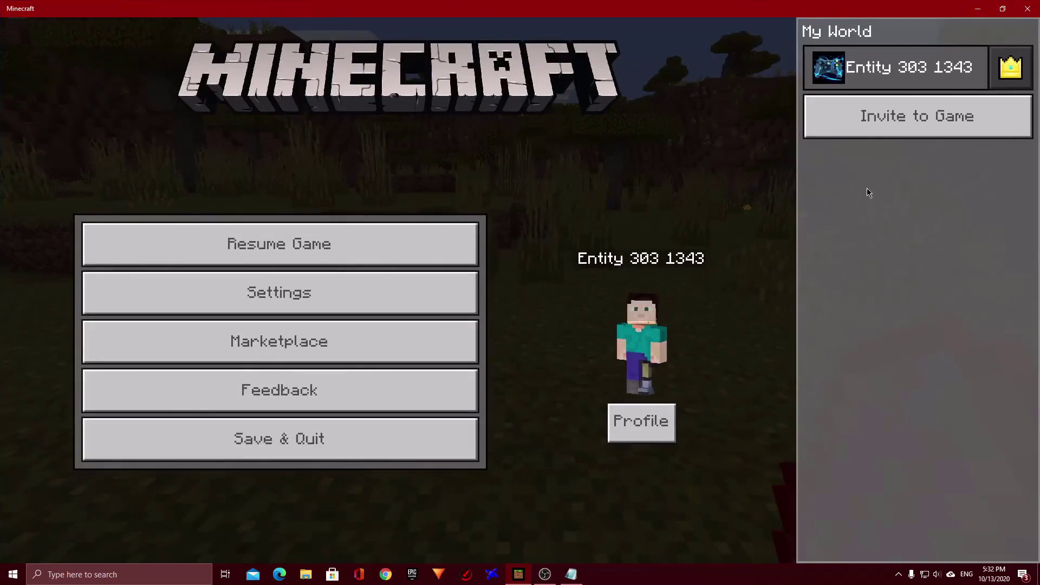
left_click(352, 244)
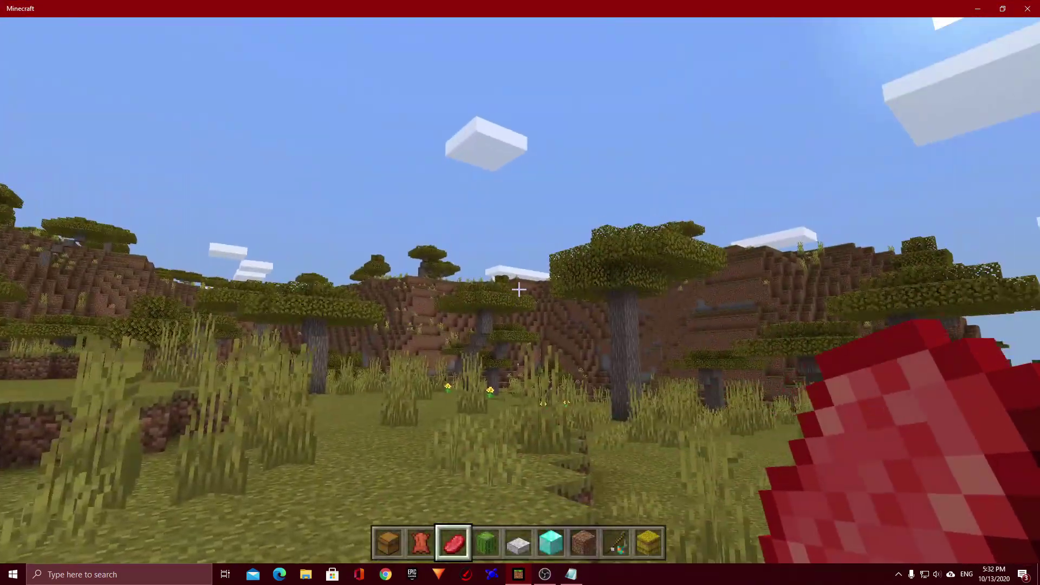
key("w")
key("w")
- Restore the game window to its smaller size and briefly resume the game in it
key("Escape")
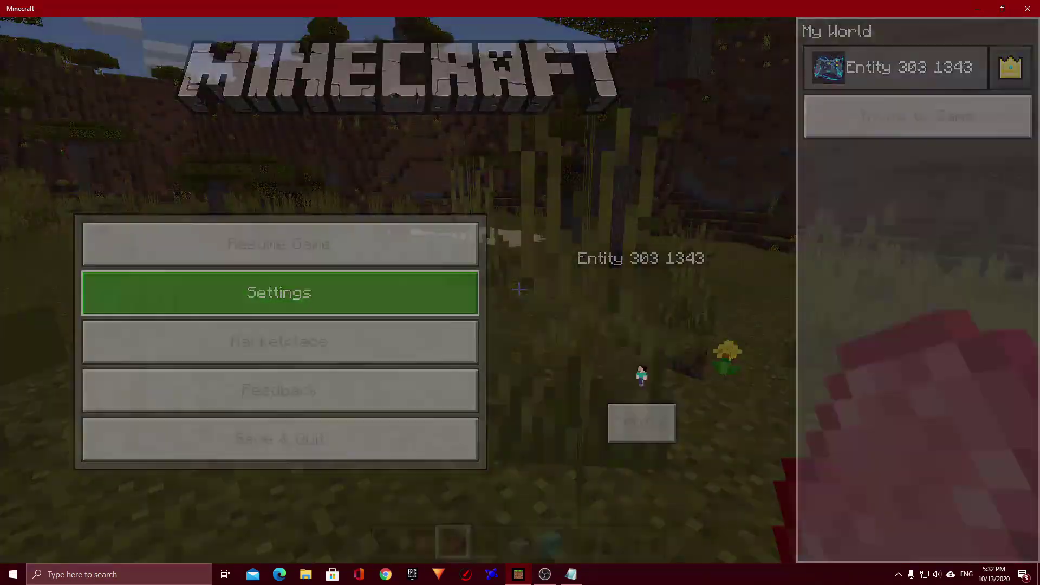
key("Escape")
key("Escape")
left_click(1003, 9)
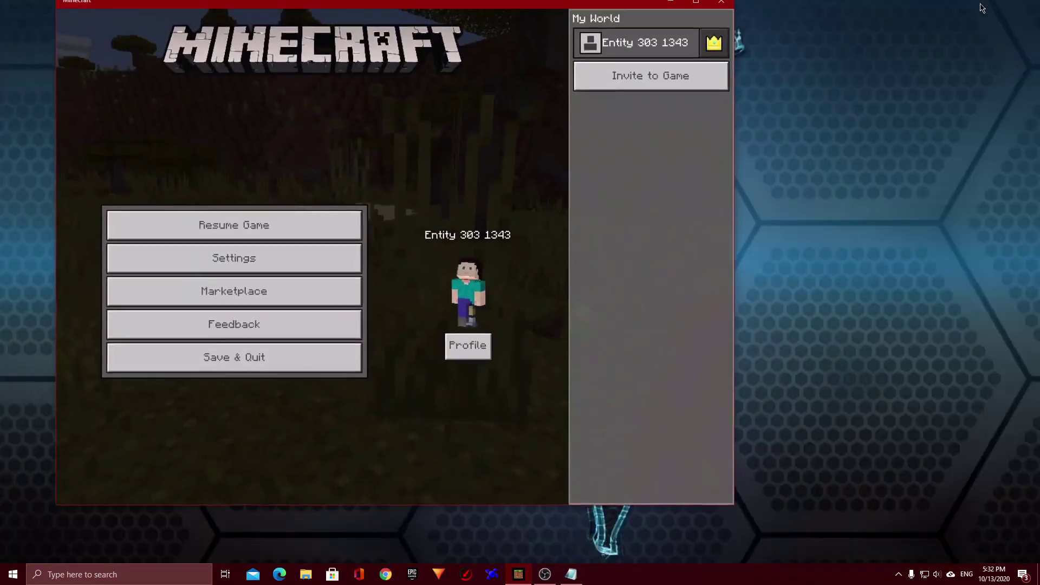
left_click(241, 230)
key("Escape")
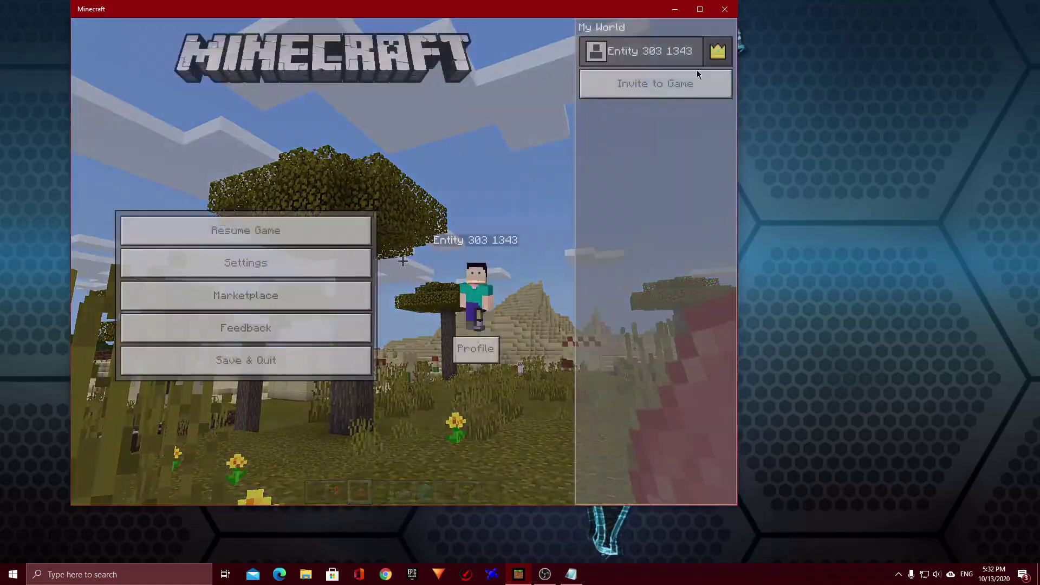
- Maximize the game window and turn on the Fullscreen option in the Video settings
left_click(699, 9)
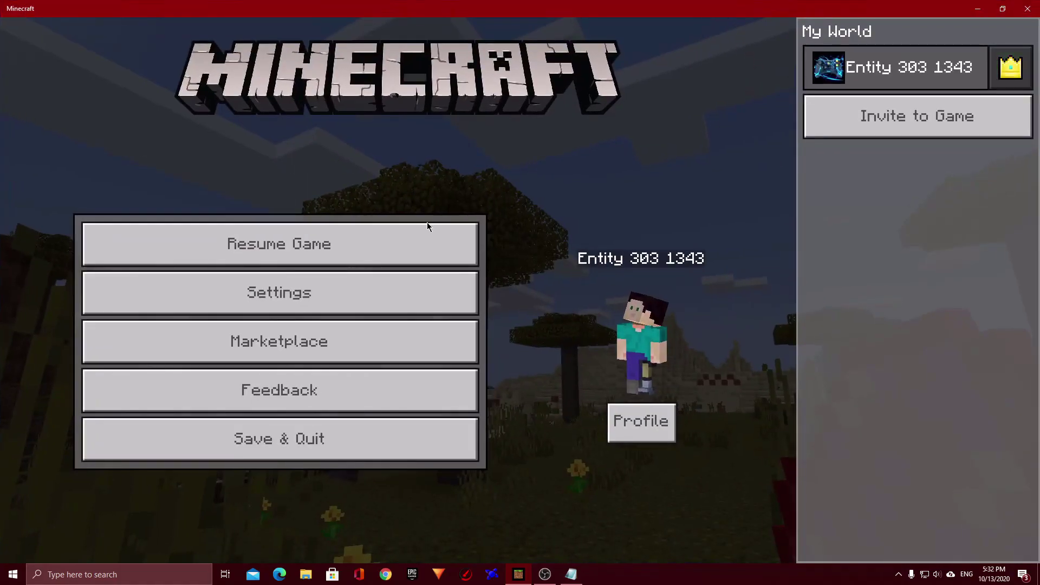
left_click(376, 281)
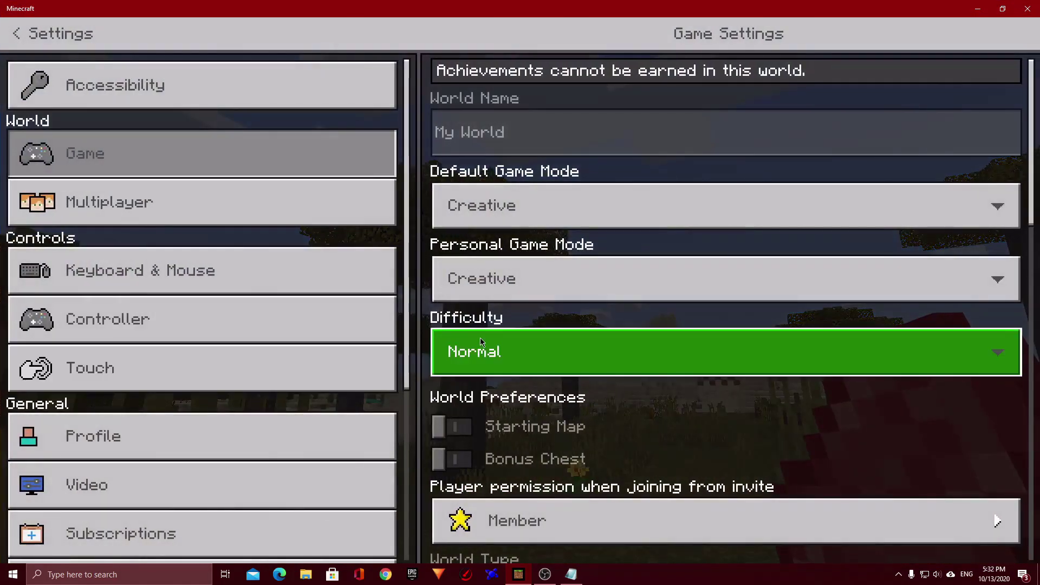
scroll(222, 314, "down", 1)
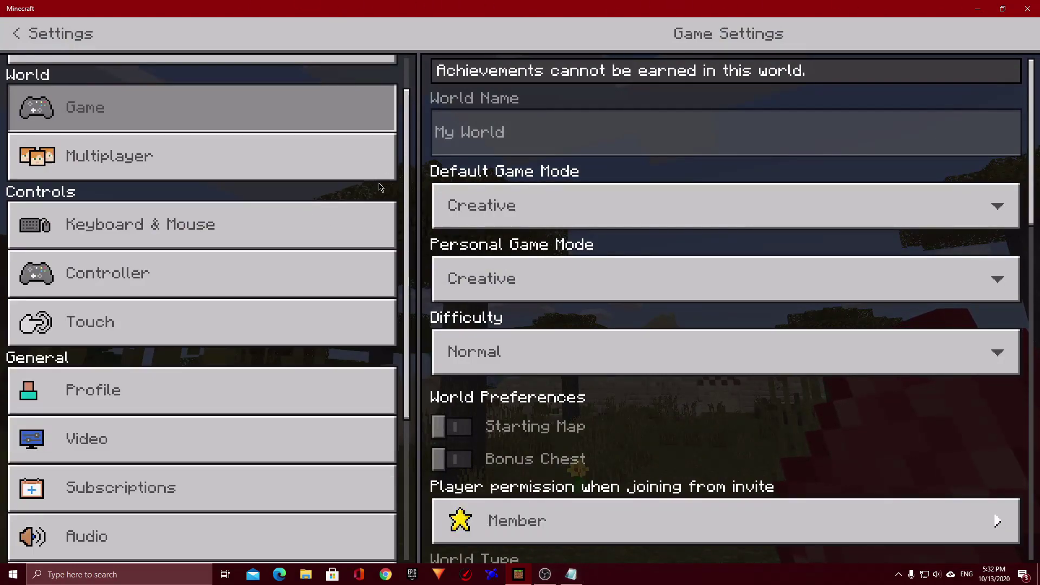
scroll(115, 422, "down", 1)
left_click(109, 416)
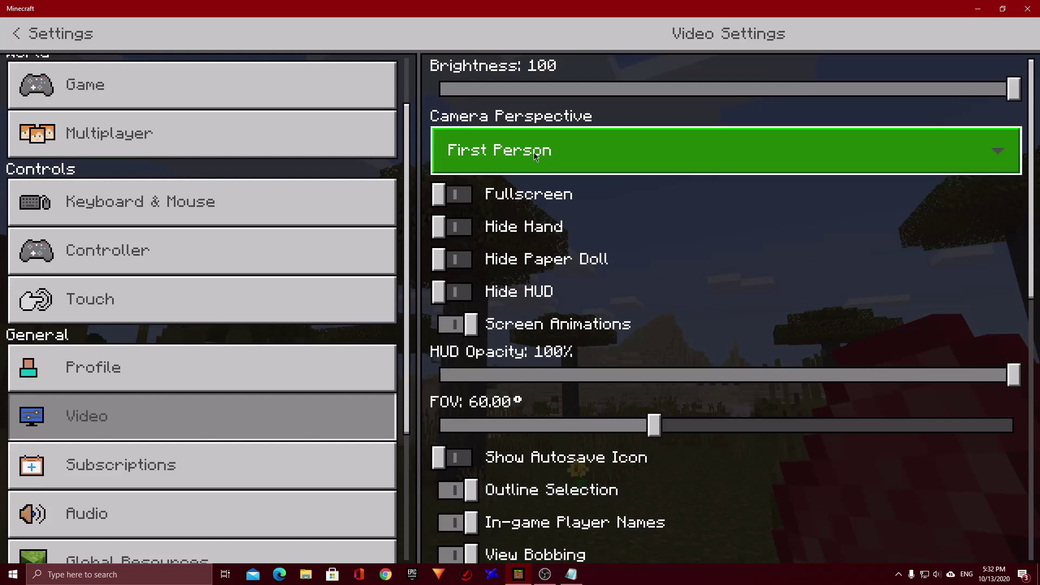
left_click(453, 194)
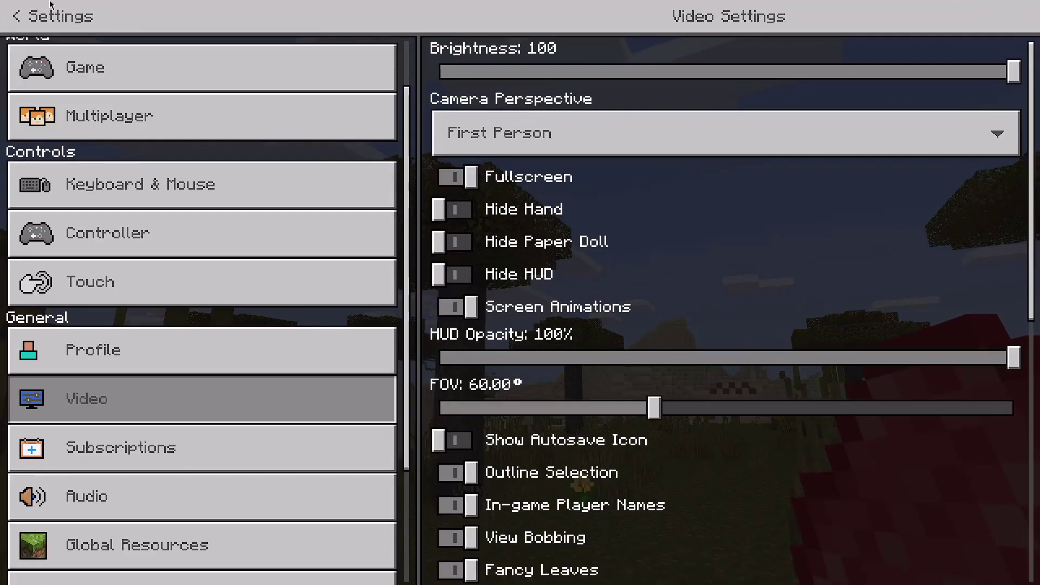
- Return to the game from the settings and look around the world in fullscreen
left_click(21, 22)
left_click(360, 247)
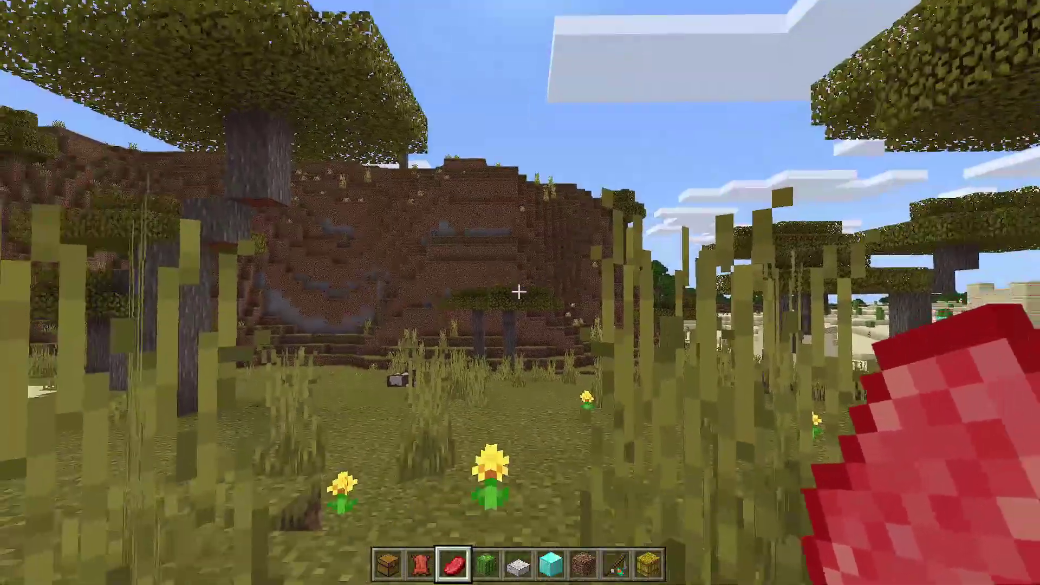
key("Escape")
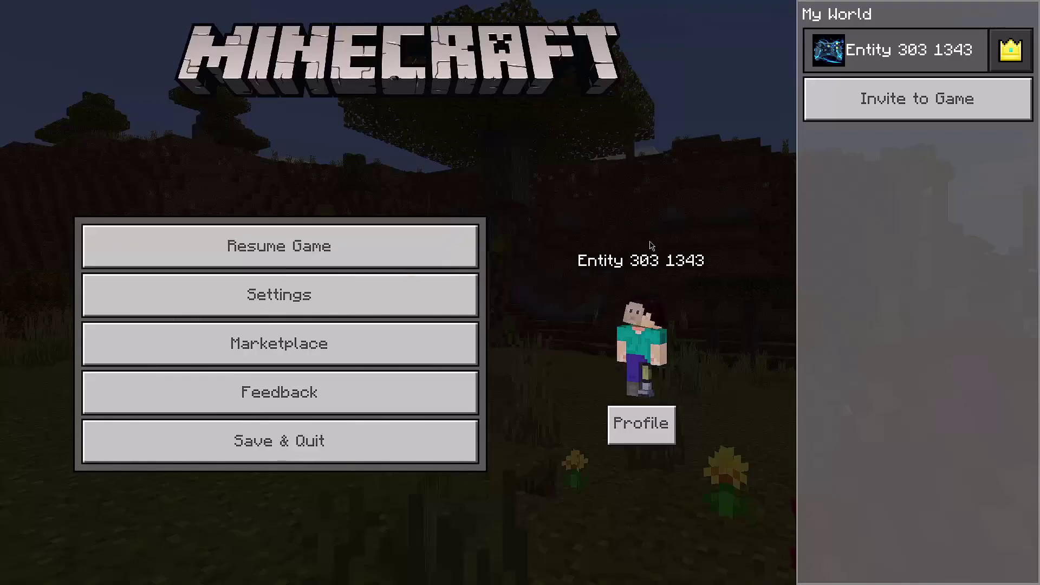
left_click(474, 249)
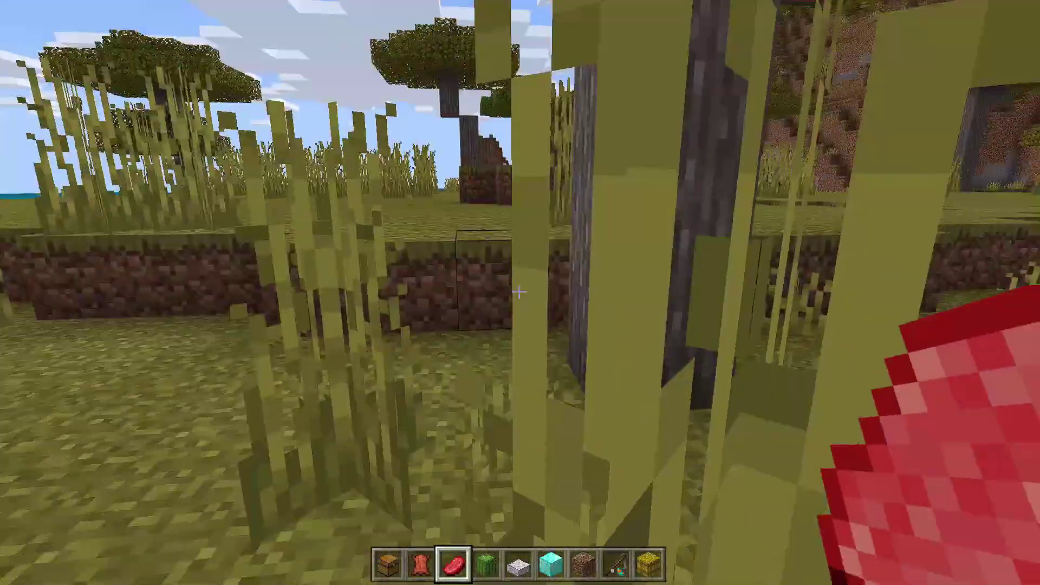
key("Escape")
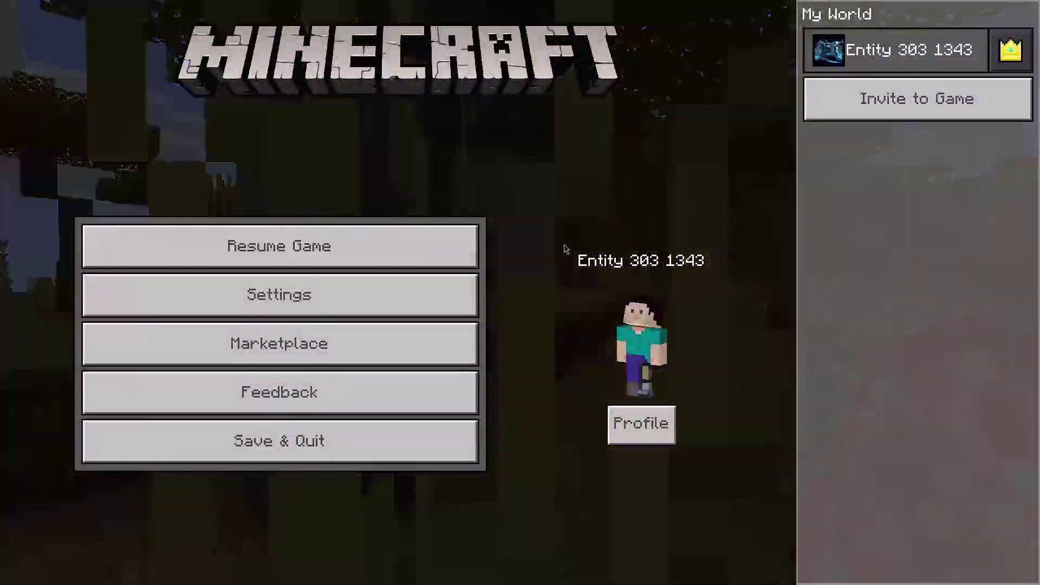
left_click(465, 247)
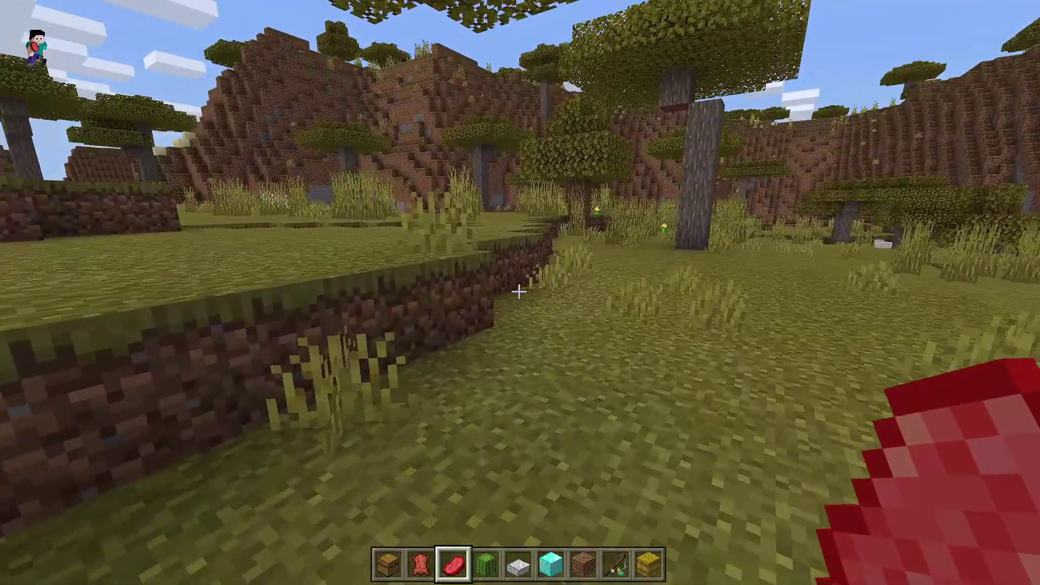
- Turn off the Fullscreen option in the Video settings and return to the game
key("Escape")
left_click(313, 304)
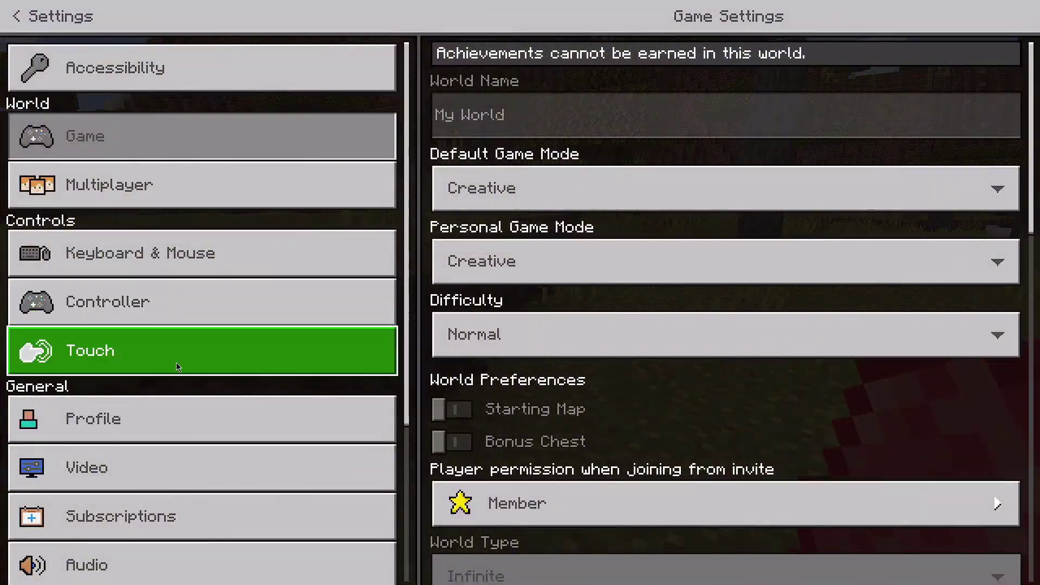
left_click(139, 453)
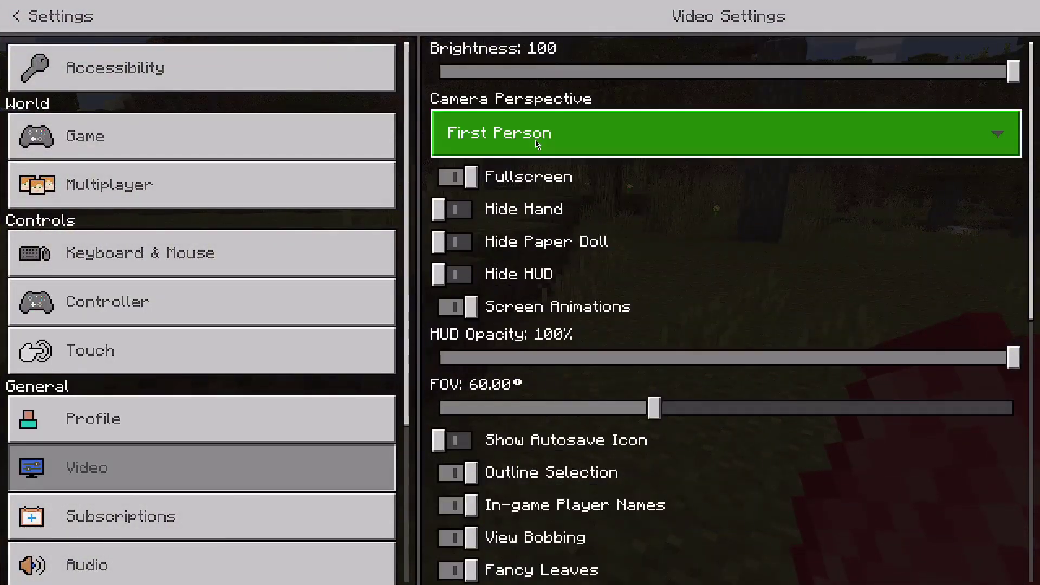
scroll(536, 140, "down", 2)
scroll(536, 238, "down", 2)
scroll(436, 217, "up", 4)
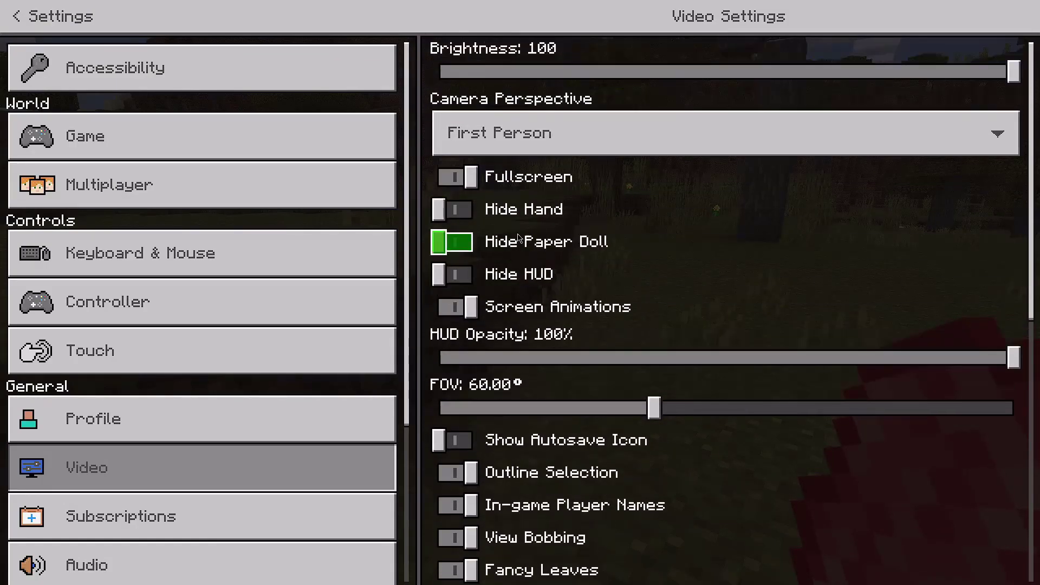
left_click(455, 176)
key("Escape")
key("Escape")
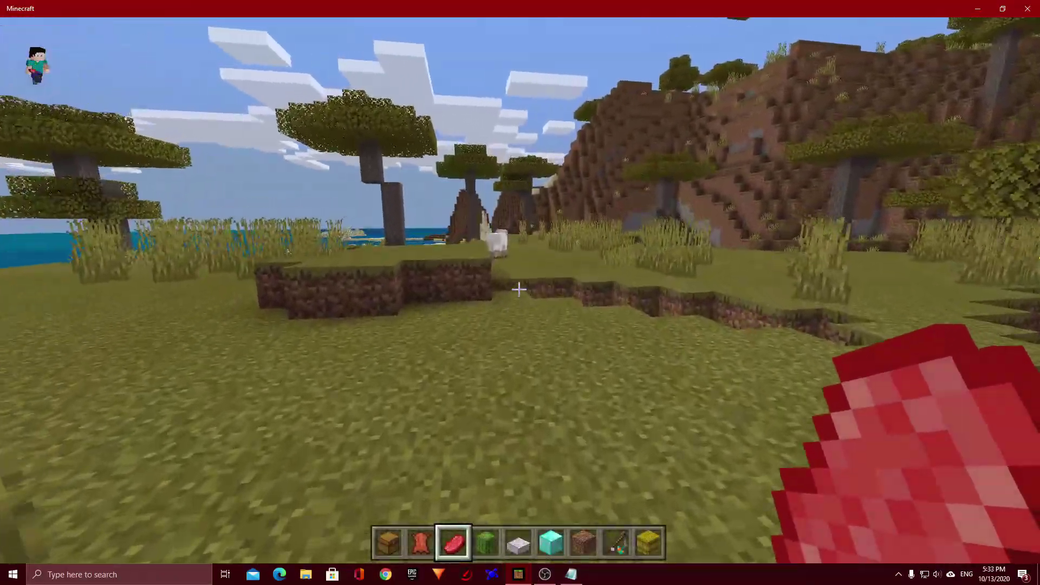
- Walk forward along the shore toward the trees and the sheep
key("w")
key("space")
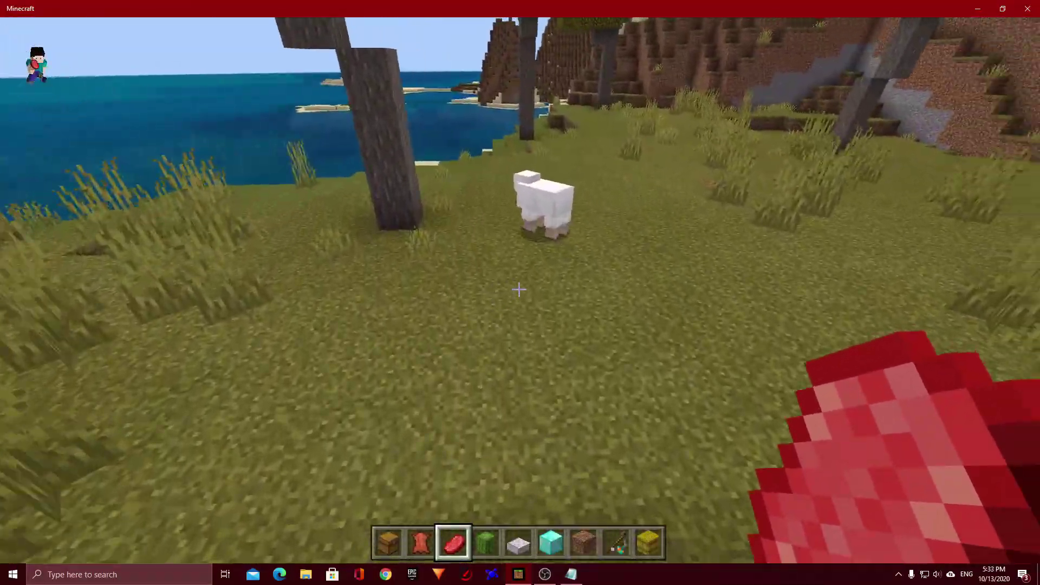
key("w")
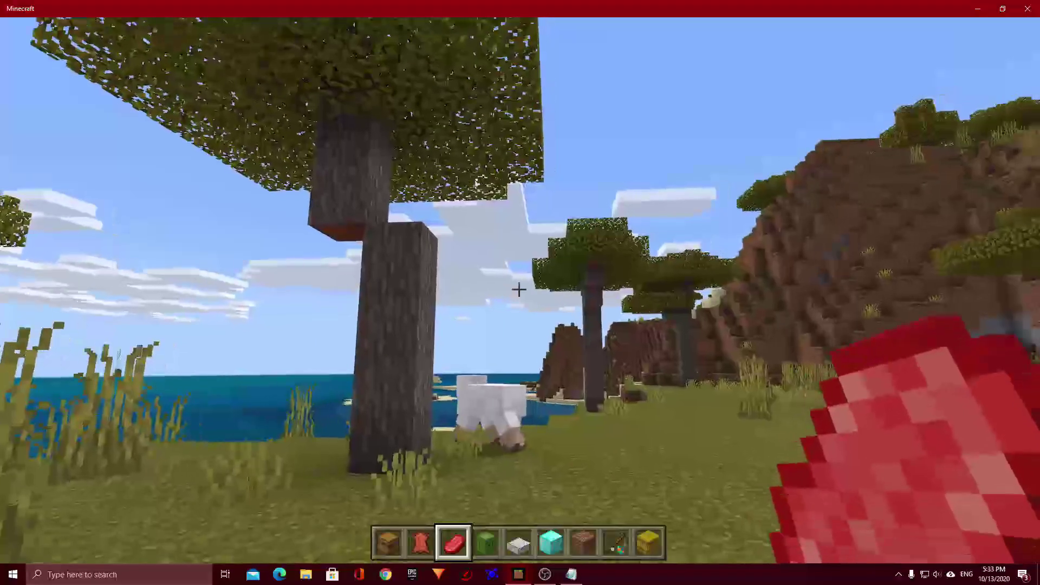
key("w")
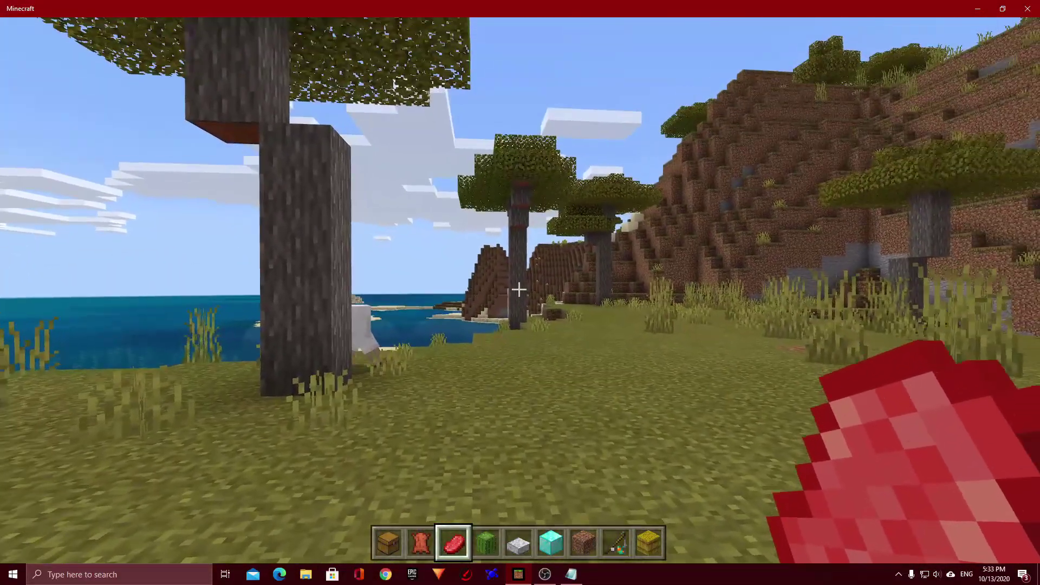
key("w")
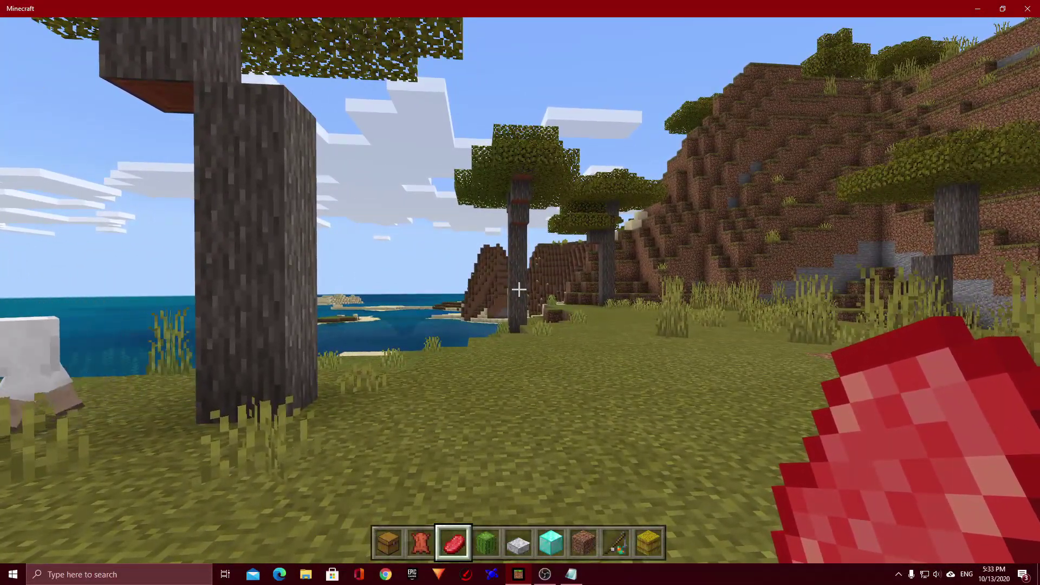
- Pause the game and restore the maximized window to its smaller size, placed lower on the desktop
key("Escape")
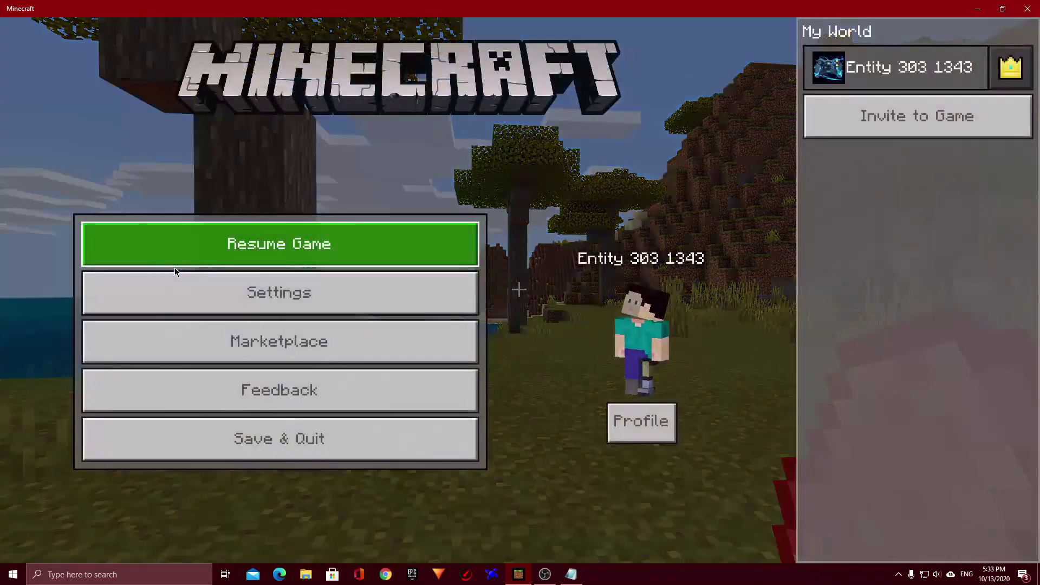
left_click_drag(873, 4, 899, 87)
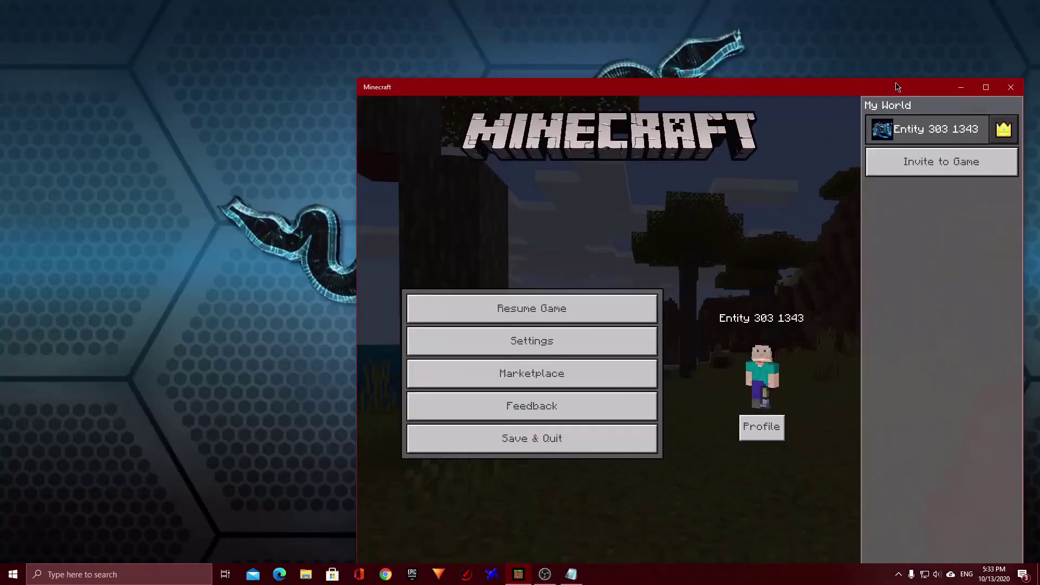
- Close Minecraft and run the Registry Editor as administrator
left_click(1008, 90)
left_click(1, 572)
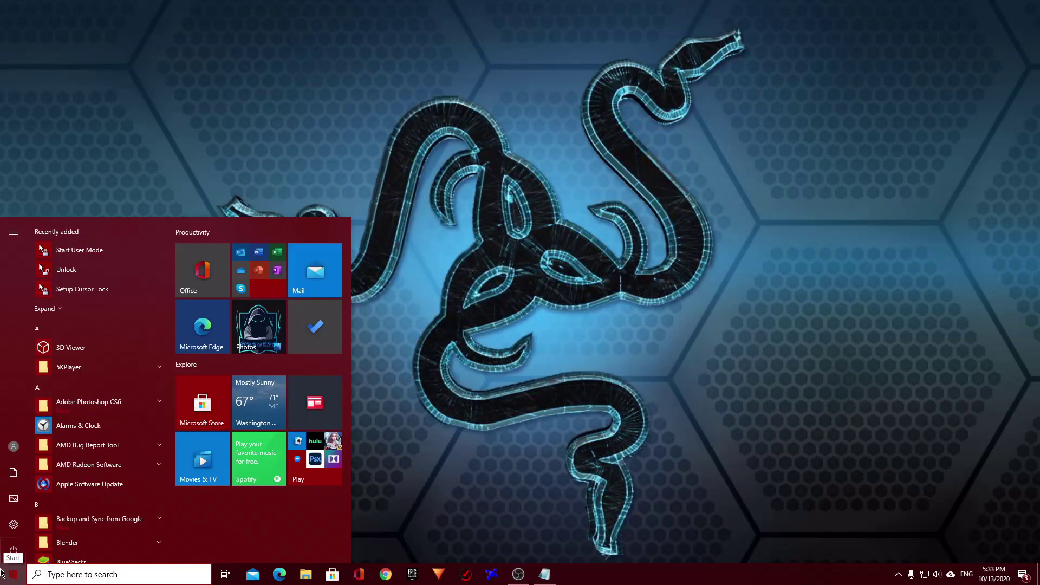
type("reg")
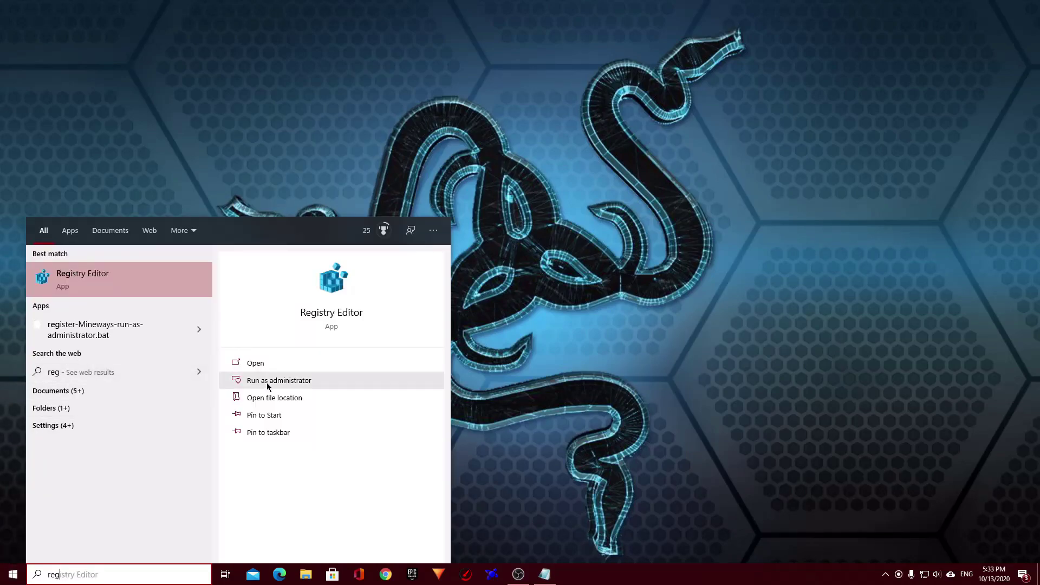
left_click(269, 381)
- Return to the root of the registry tree and expand HKEY_LOCAL_MACHINE and its SOFTWARE key
scroll(181, 239, "up", 15)
scroll(199, 218, "up", 4)
left_click_drag(186, 490, 151, 490)
scroll(186, 330, "down", 7)
scroll(186, 329, "up", 15)
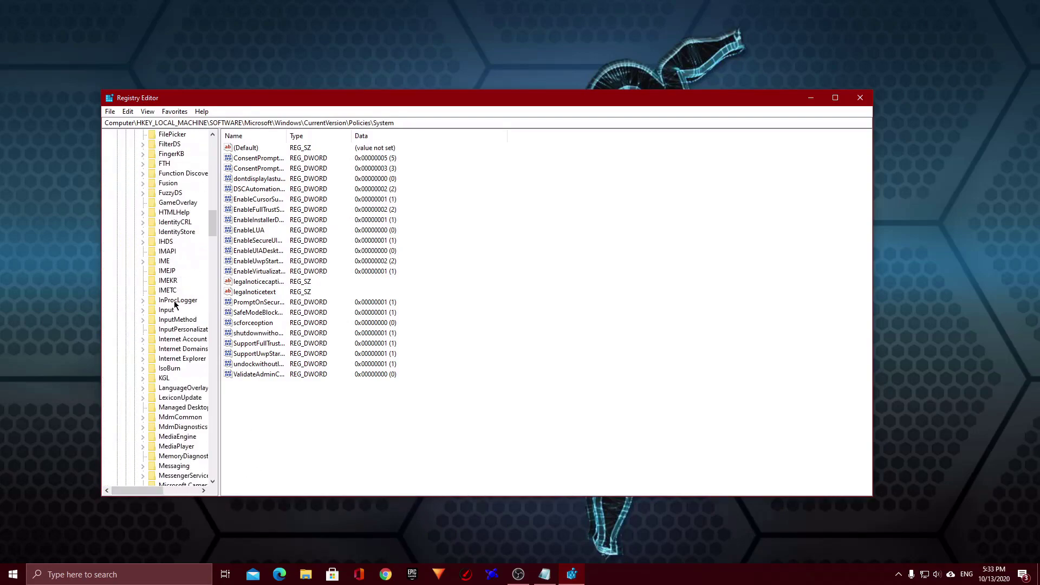
scroll(179, 305, "up", 20)
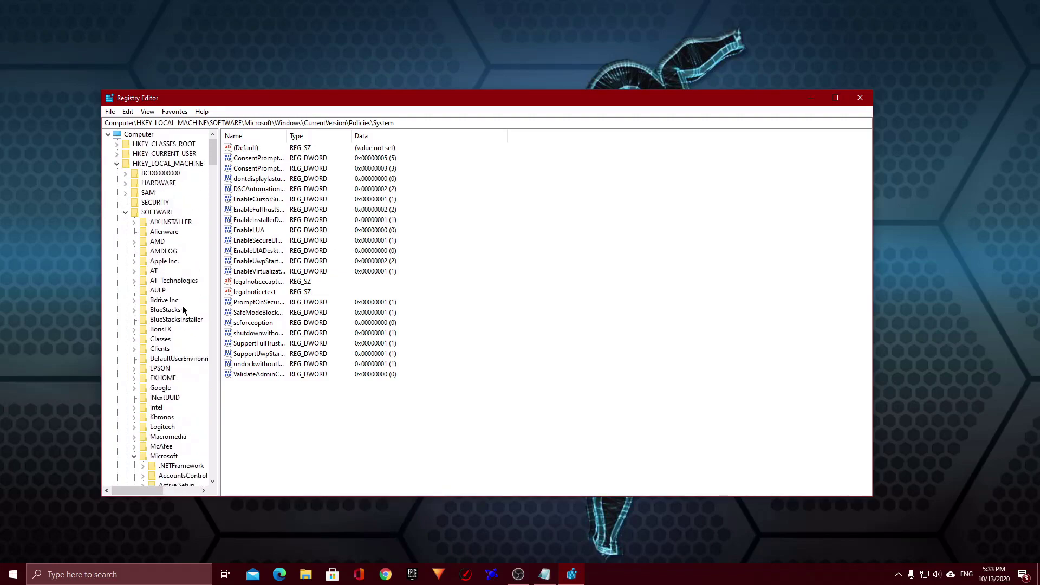
left_click(117, 163)
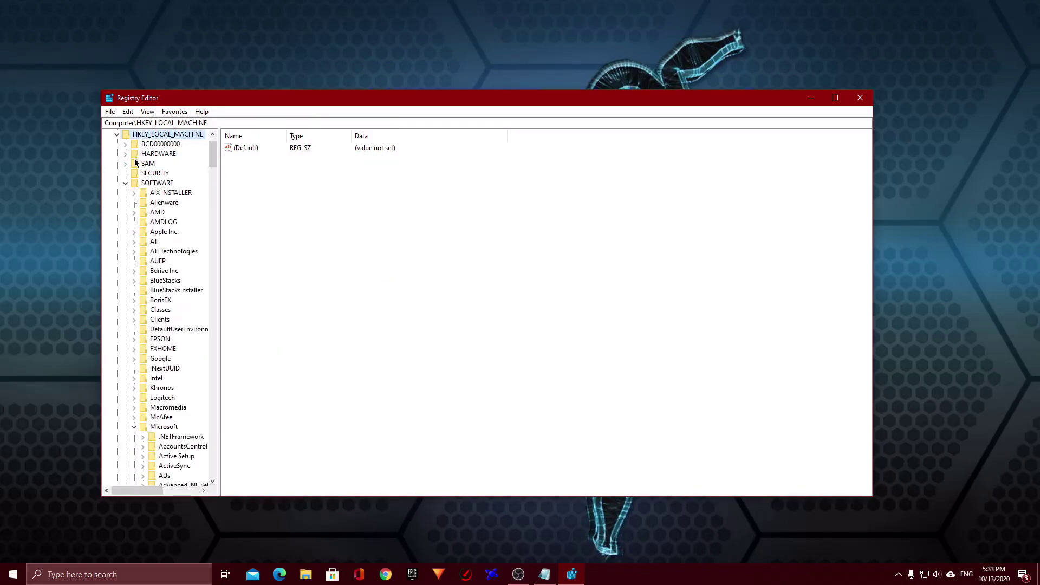
left_click(126, 183)
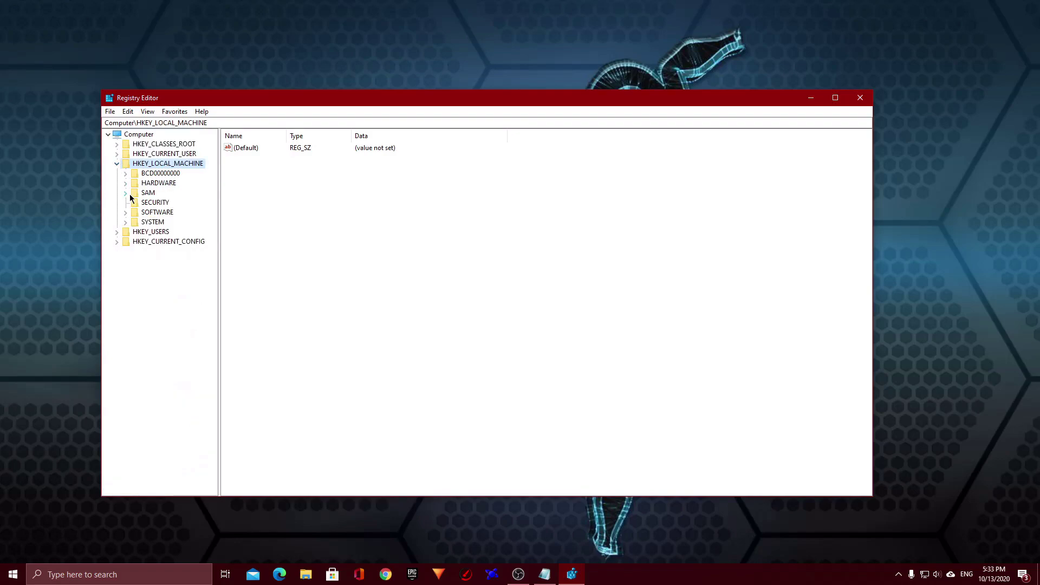
left_click(127, 213)
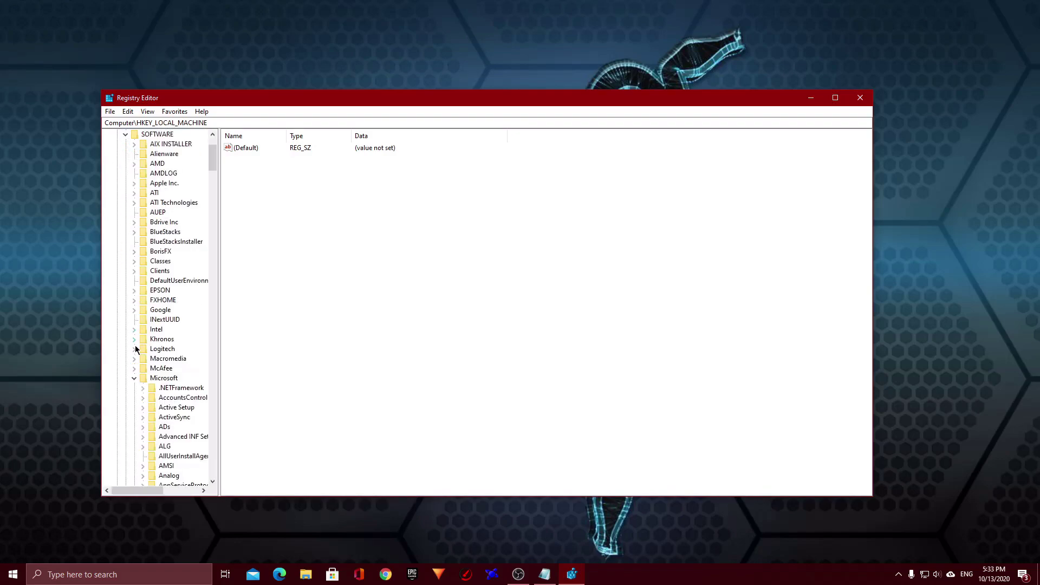
- Select the Microsoft key under SOFTWARE and expand its subkeys
scroll(138, 381, "down", 3)
left_click(156, 292)
left_click(134, 291)
left_click(135, 290)
- Find the Windows key under Microsoft and expand its CurrentVersion subkey
scroll(153, 279, "down", 18)
scroll(159, 302, "down", 20)
scroll(160, 303, "down", 11)
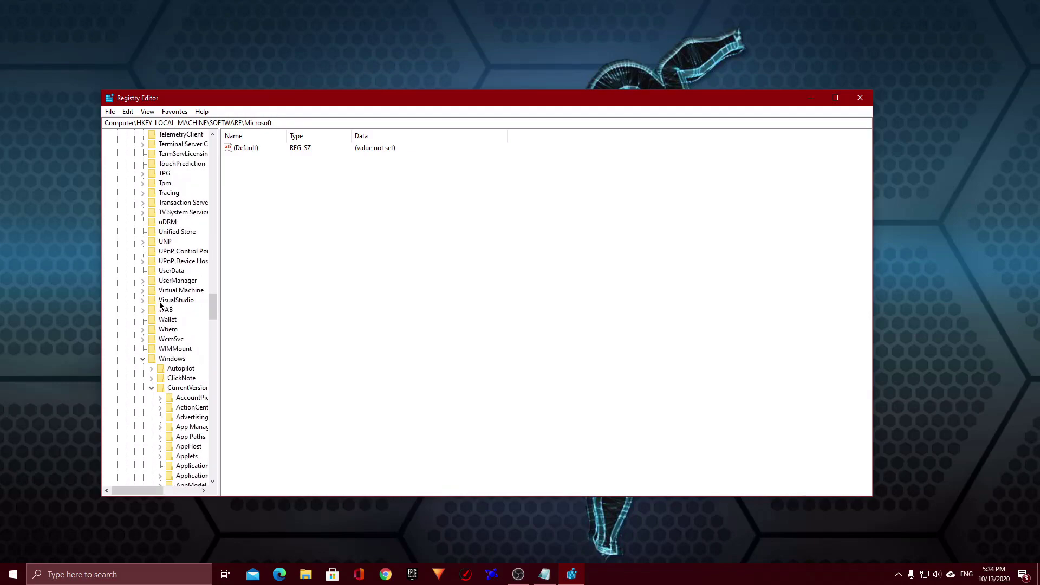
scroll(144, 357, "down", 8)
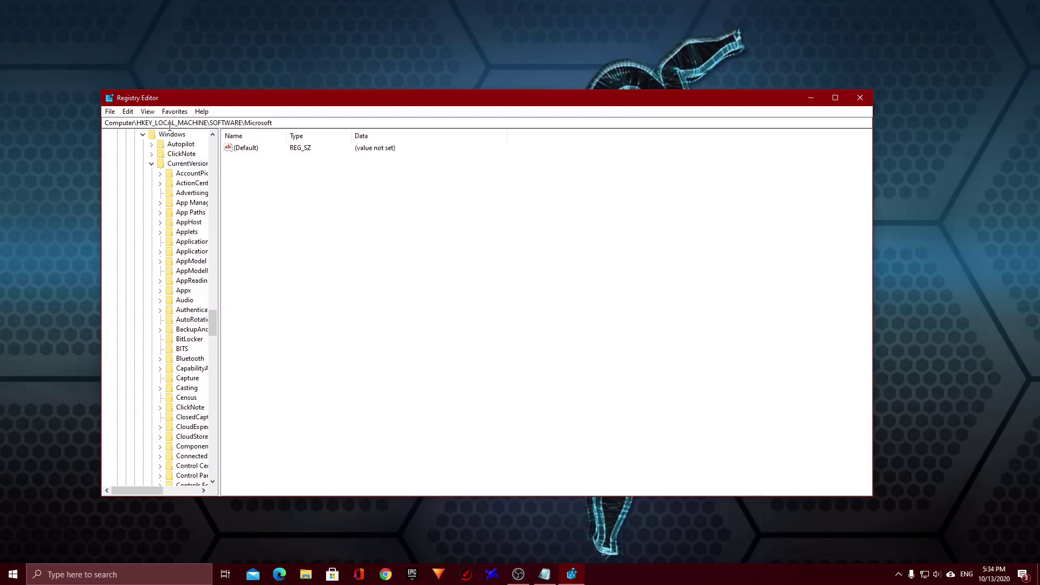
scroll(168, 162, "down", 4)
scroll(163, 173, "up", 7)
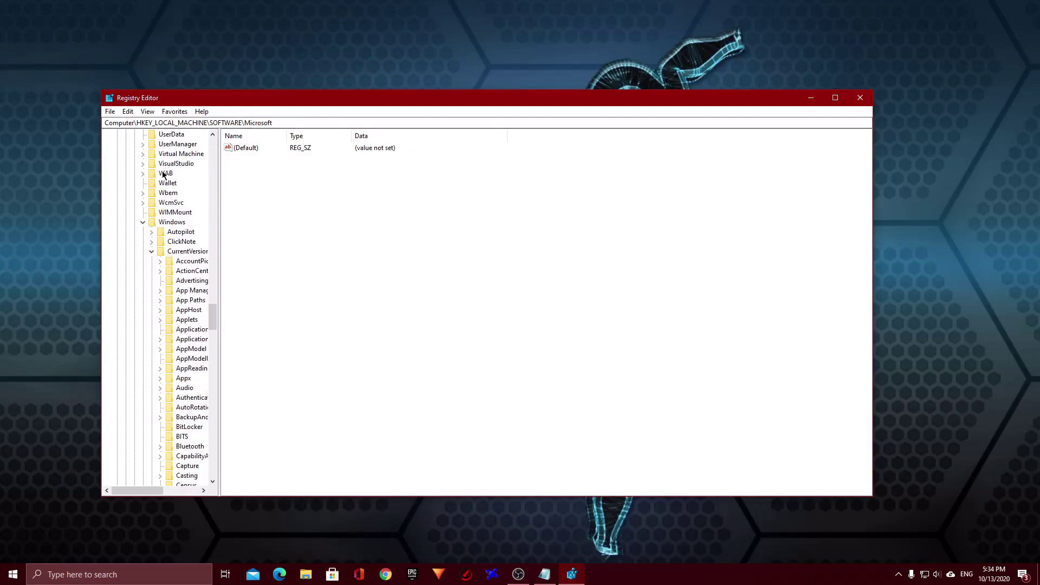
scroll(152, 251, "down", 1)
scroll(153, 249, "up", 1)
left_click(151, 251)
left_click(151, 251)
- Locate the Policies key under CurrentVersion and select its System subkey
scroll(171, 231, "down", 6)
scroll(171, 238, "down", 1)
scroll(159, 329, "down", 9)
scroll(159, 329, "down", 5)
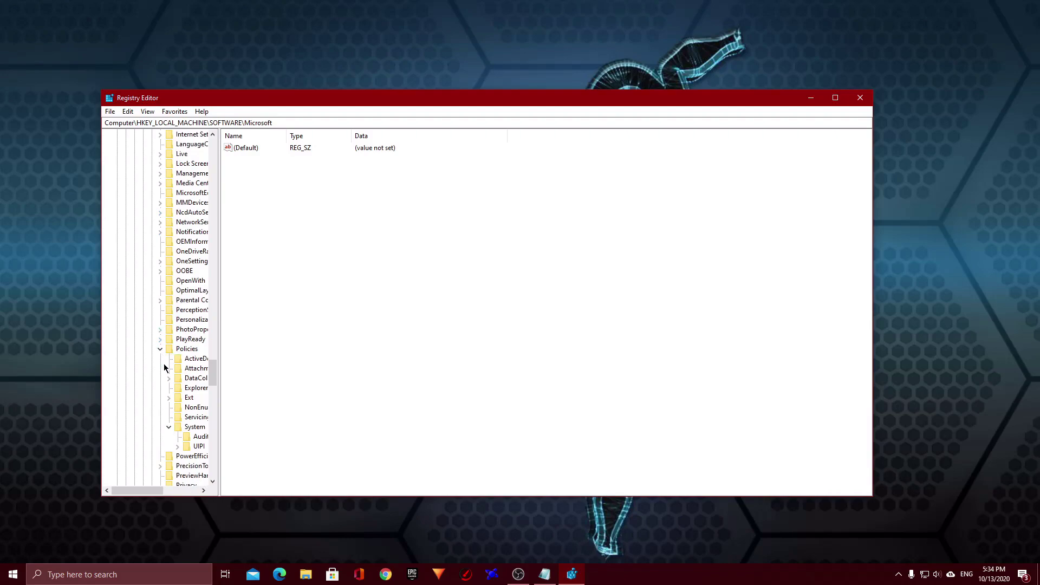
left_click(160, 349)
scroll(167, 427, "down", 2)
left_click(167, 368)
left_click(190, 369)
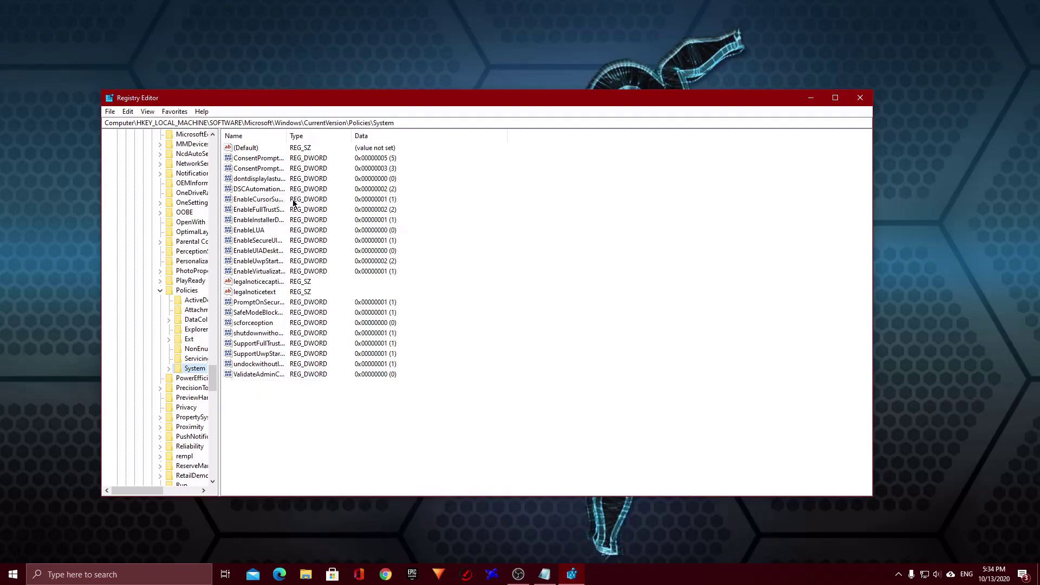
- Open the EnableLUA value in the System key and enter 1 as its value data
double_click(254, 233)
left_click_drag(233, 152, 310, 225)
left_click(274, 279)
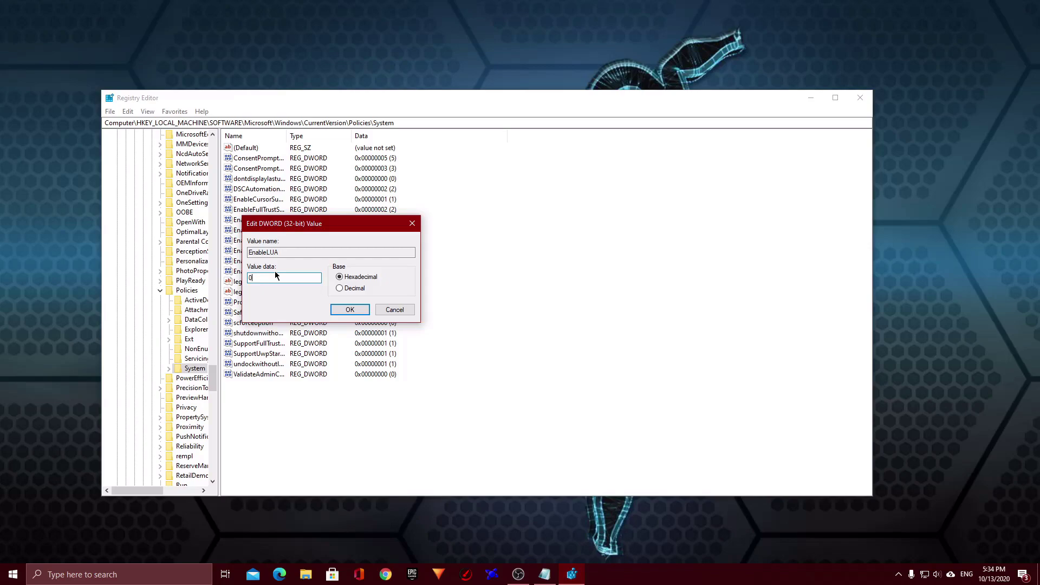
key("BackSpace")
type("1")
- Dismiss the WinZip Driver Updater notification and leave the Start menu closed
left_click(13, 575)
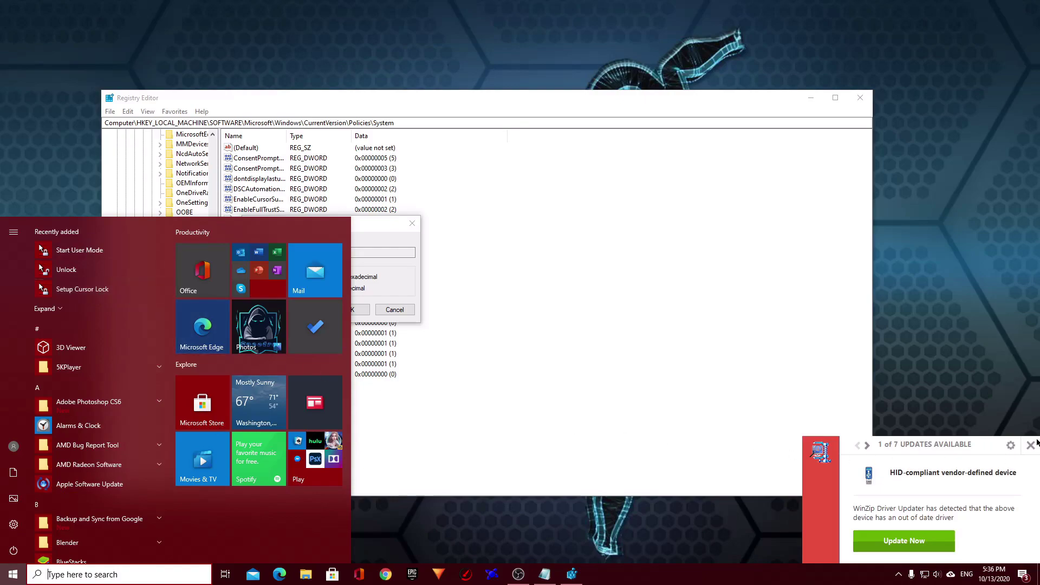
left_click(1032, 447)
left_click(13, 574)
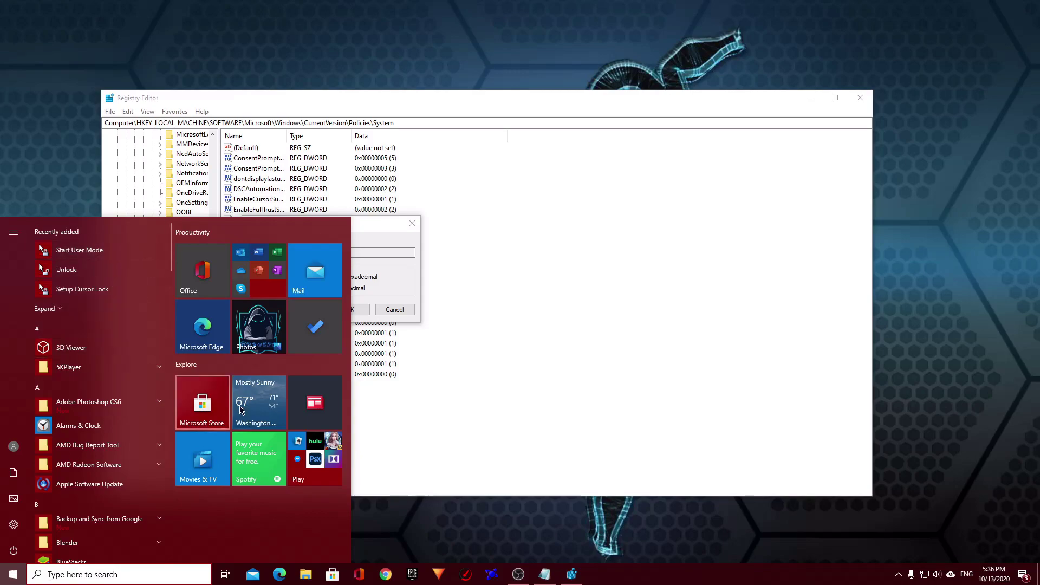
left_click(386, 527)
left_click(12, 577)
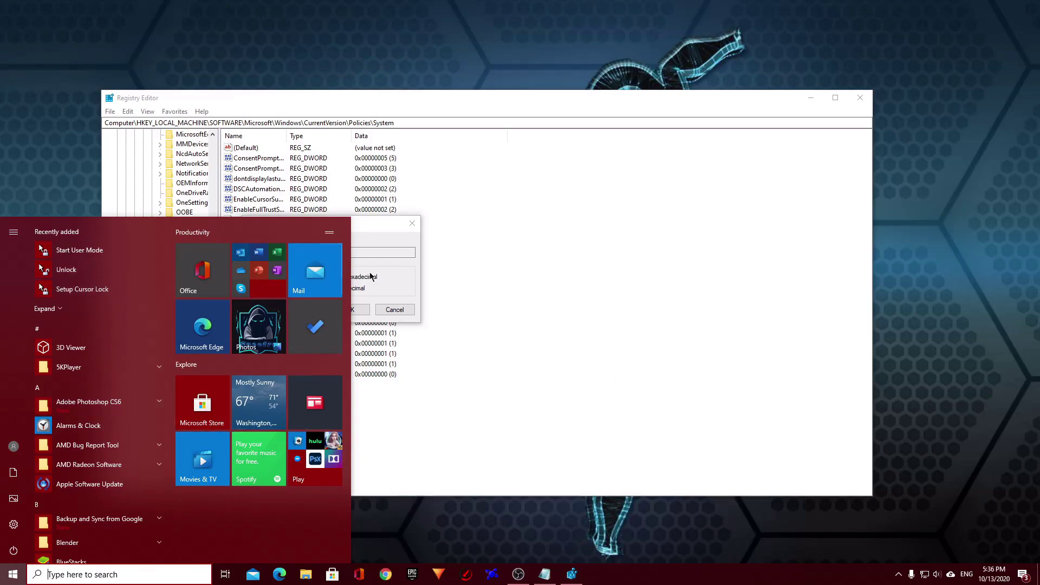
left_click(68, 146)
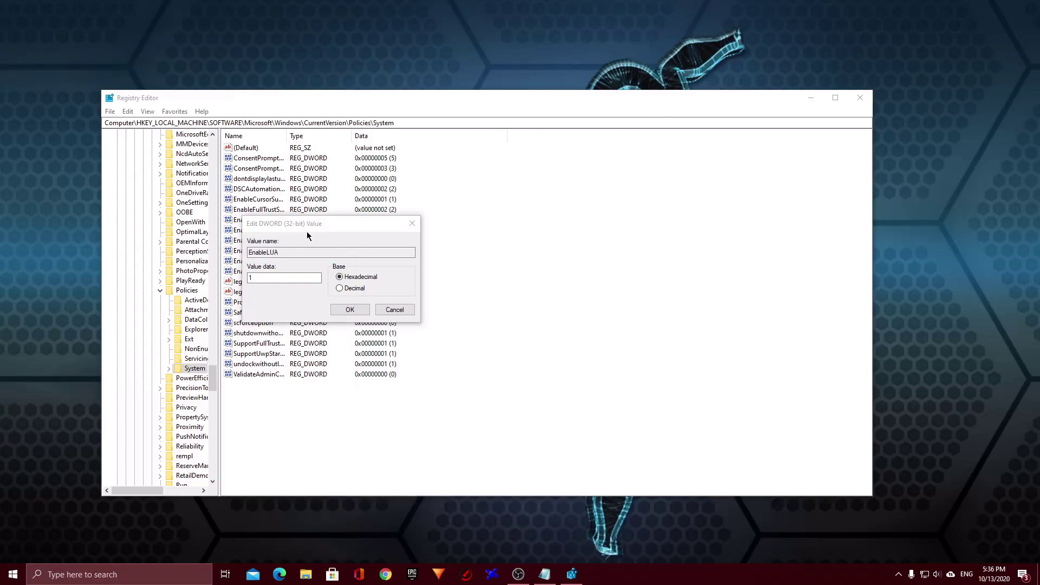
- Apply the value data of 1 to EnableLUA
left_click(263, 277)
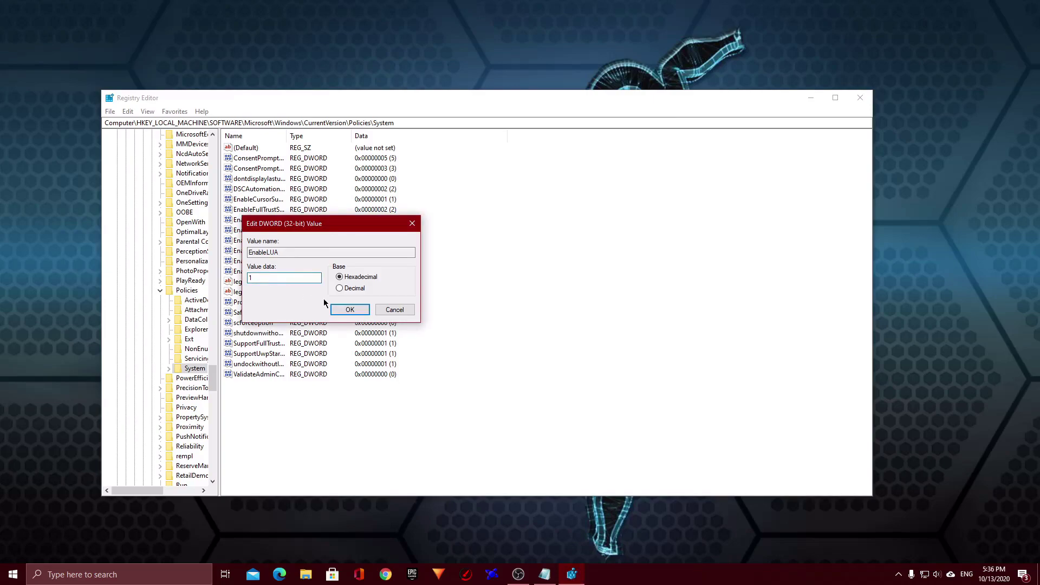
left_click(349, 309)
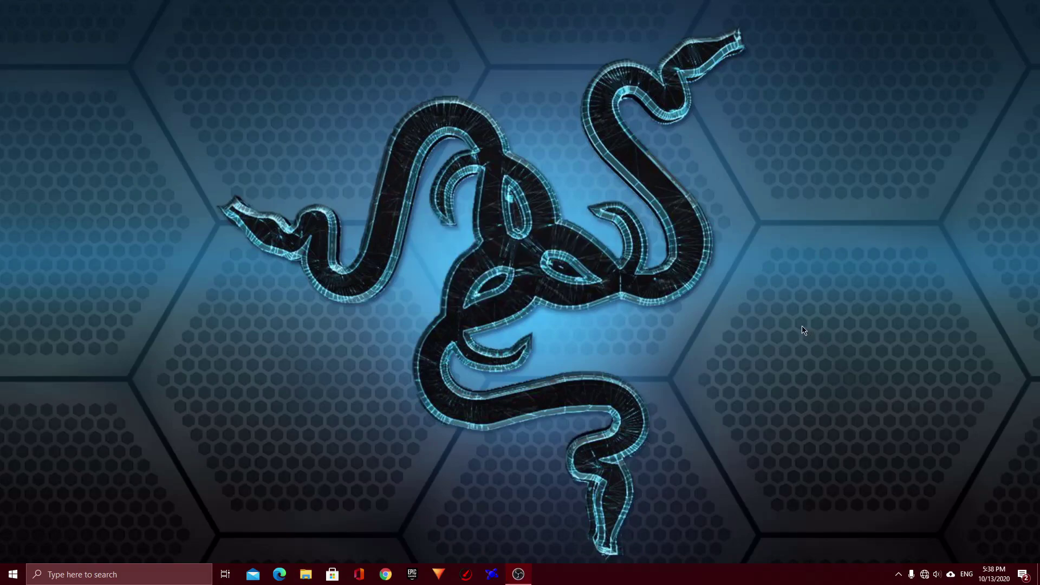
- Find and launch Minecraft from the Windows search, and maximize its window
left_click(13, 575)
type("mine")
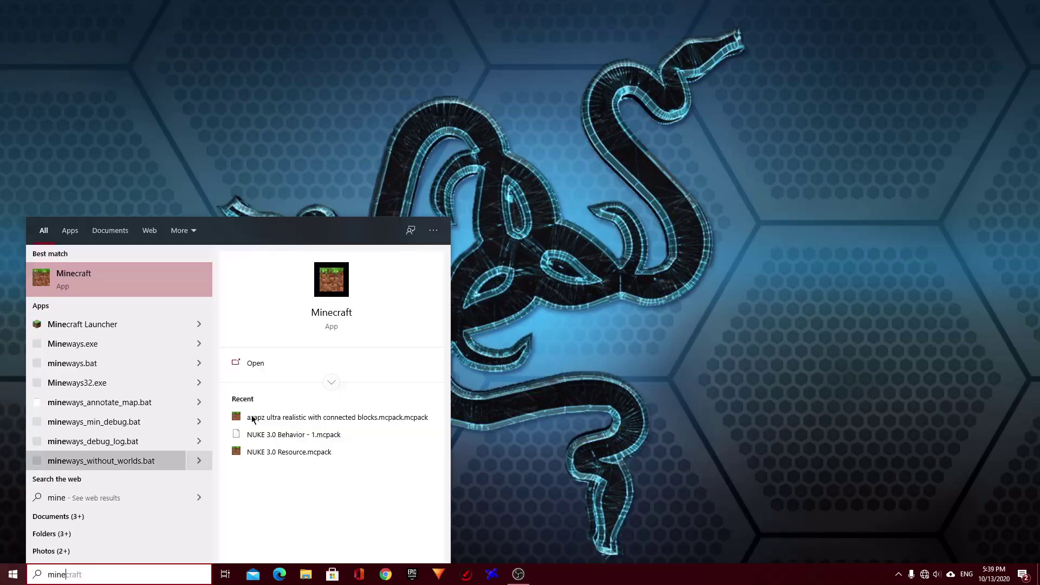
left_click(240, 357)
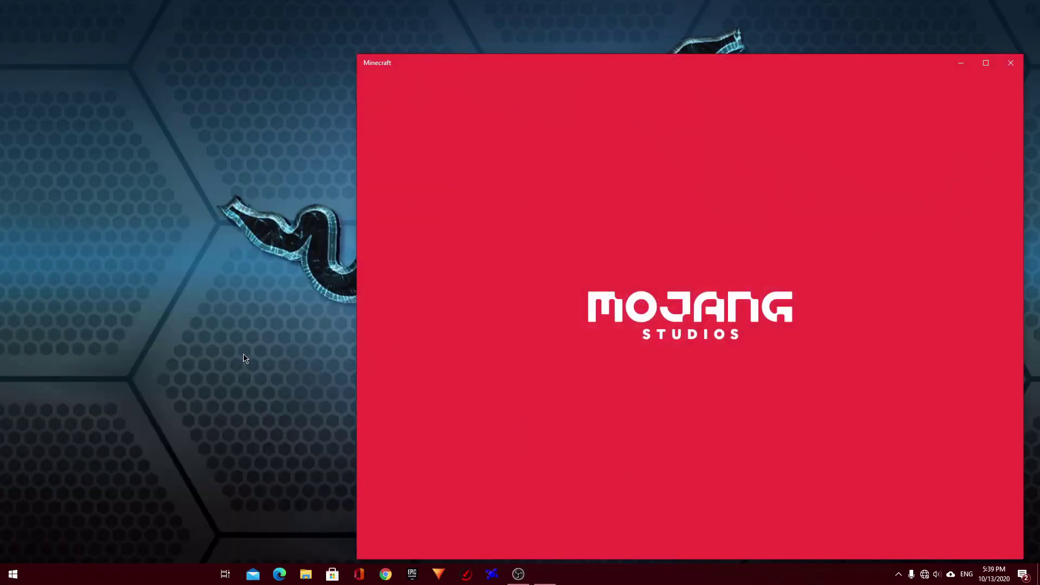
left_click(986, 63)
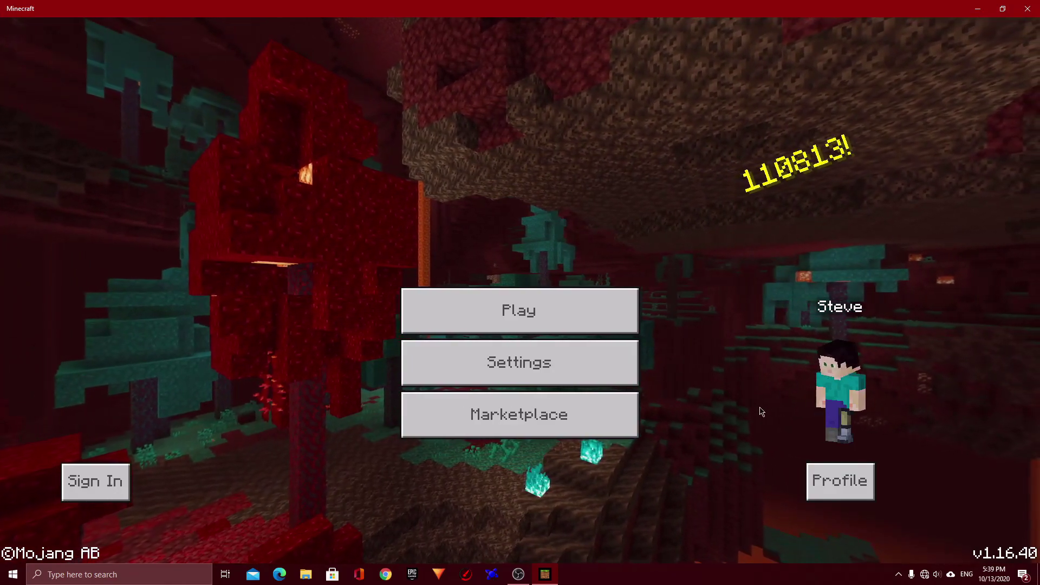
- Load My World in Minecraft and walk forward through the grass
left_click(589, 307)
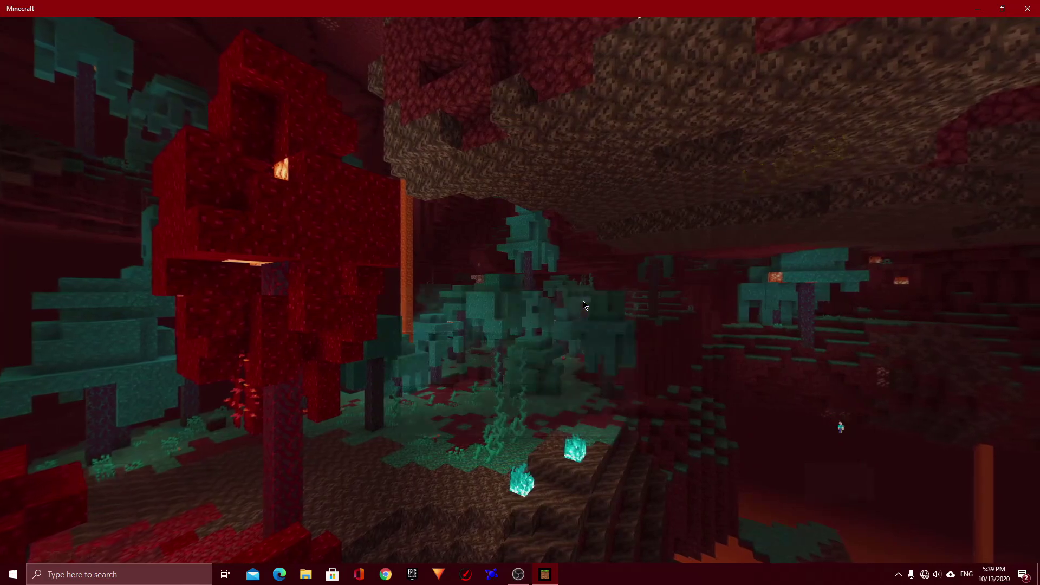
left_click(516, 227)
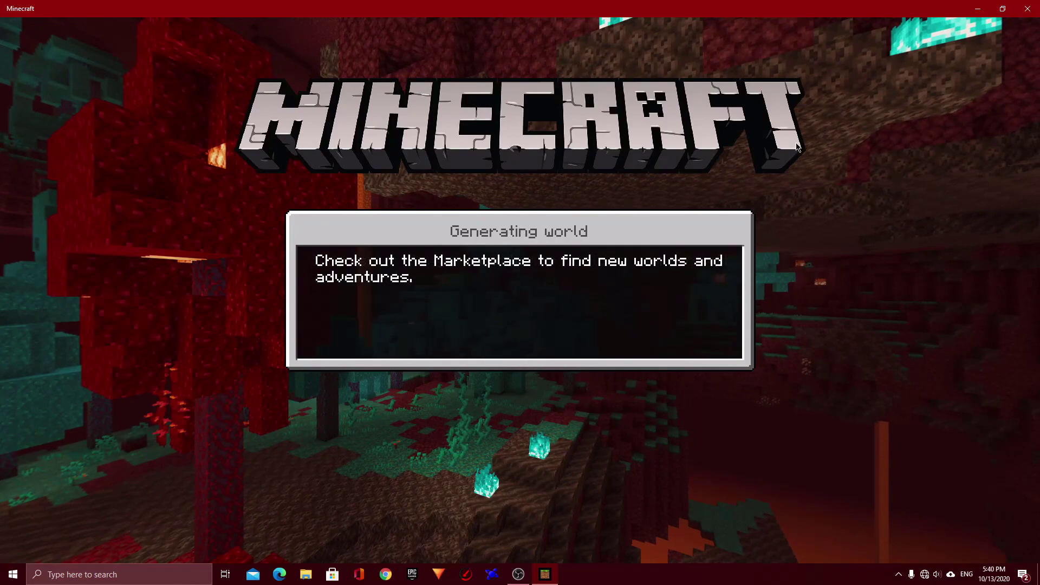
key("w")
key("w")
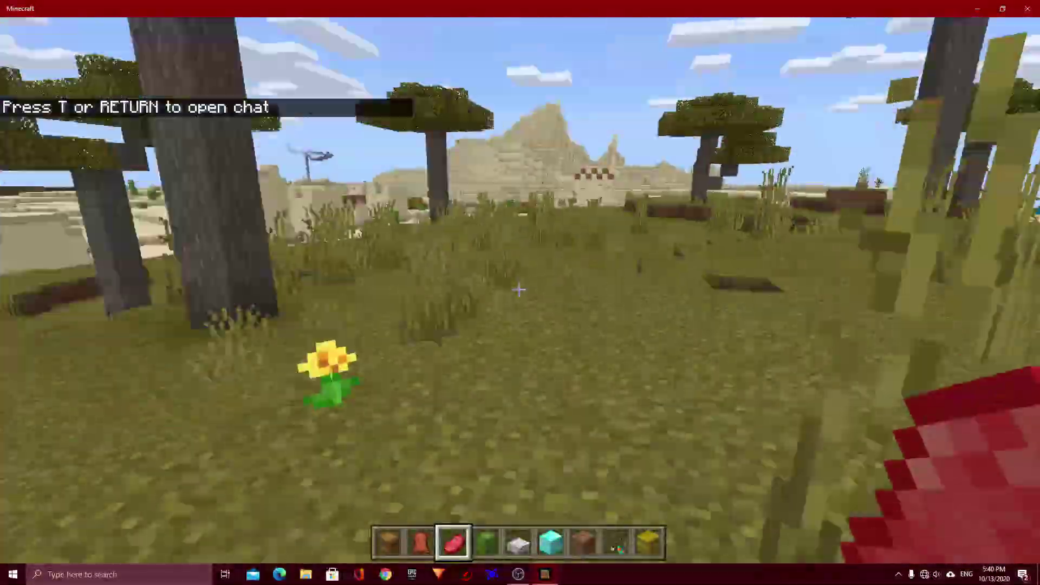
- Pause the game, restore the window to its smaller size, move it toward the desktop's center, and resume playing
key("Escape")
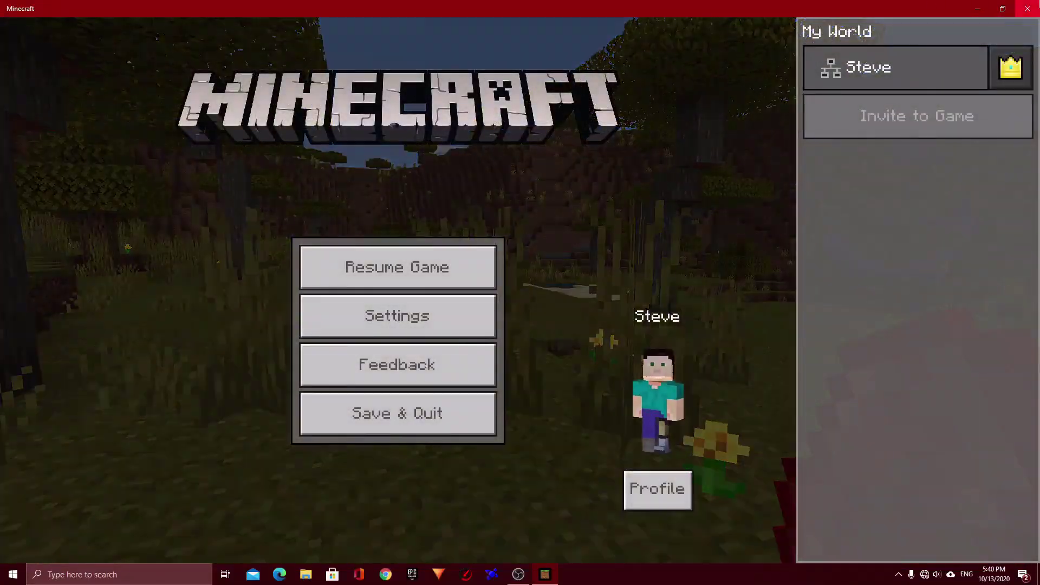
left_click(1003, 8)
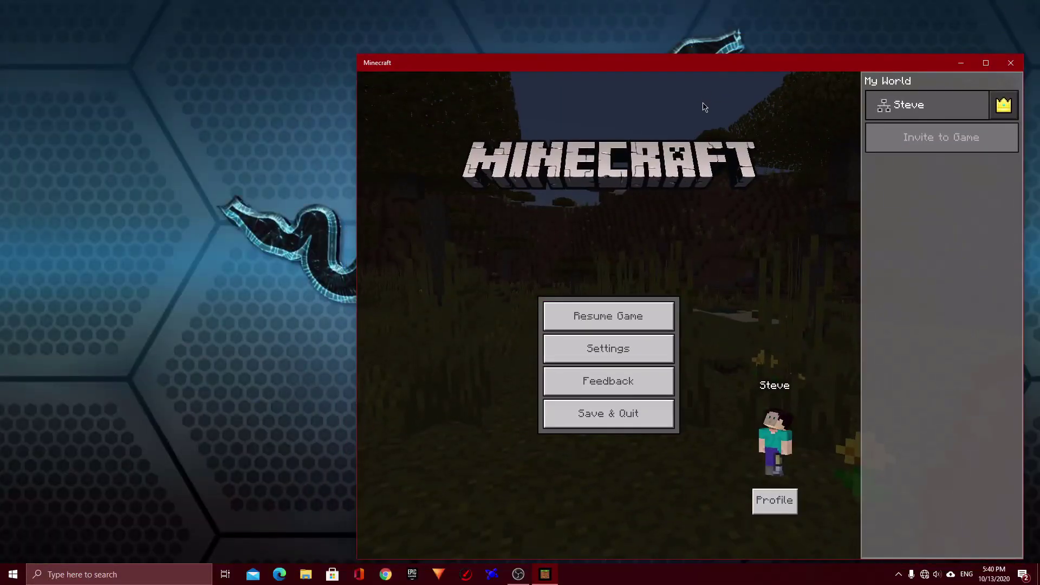
left_click_drag(690, 66, 576, 33)
left_click(488, 278)
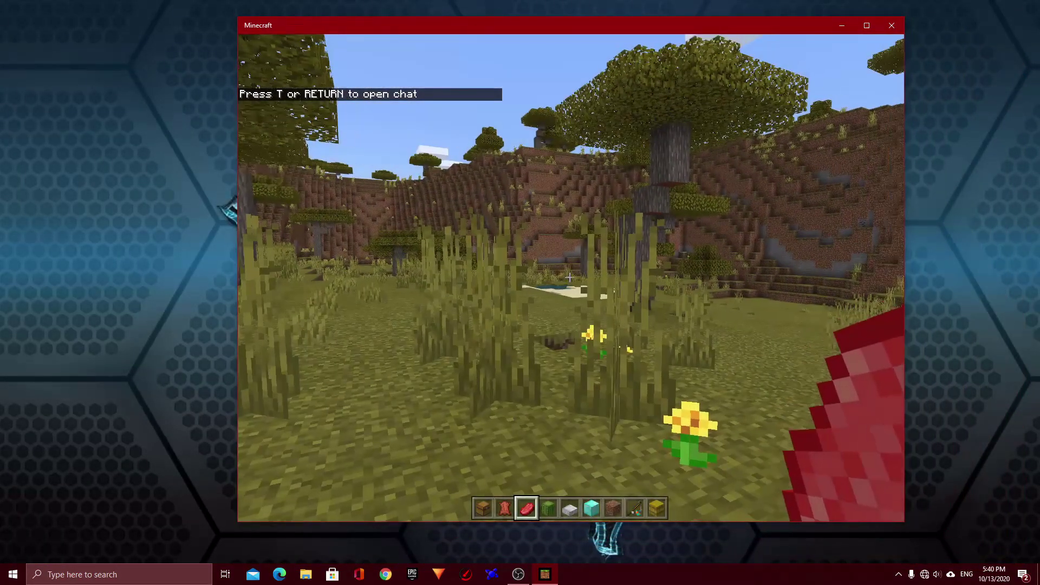
- Walk to a tree near the water and break blocks out of its trunk
key("w")
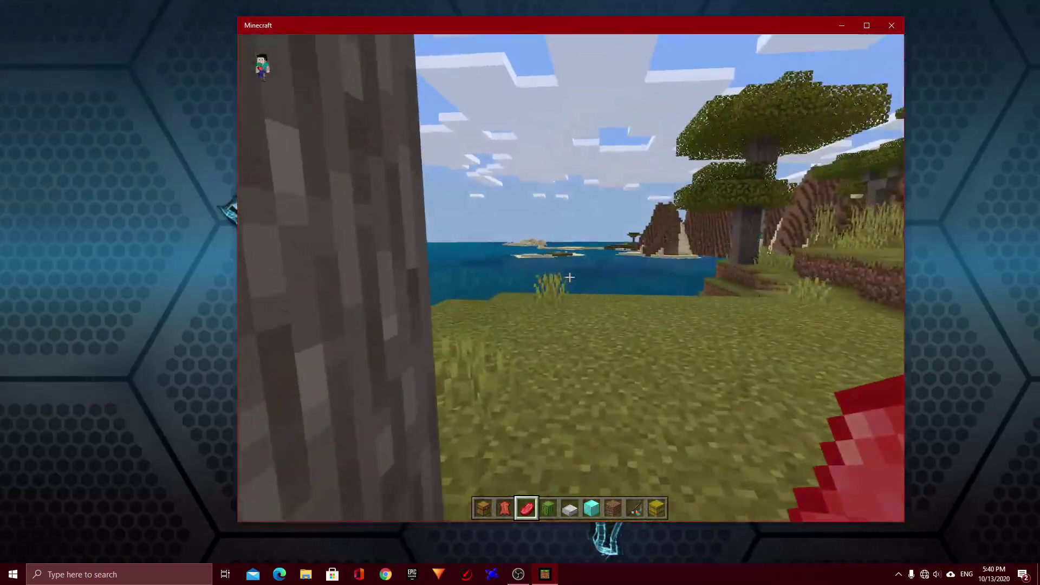
left_click(569, 277)
left_click(569, 278)
left_click(569, 277)
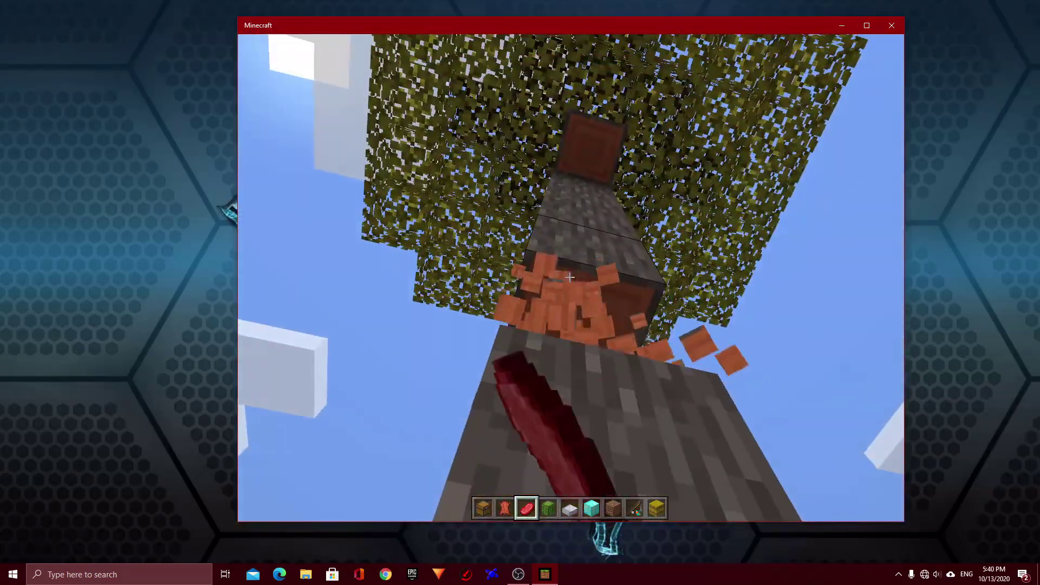
- Walk up the grassy ledge, jump into flight, and hit the blocks ahead
key("w")
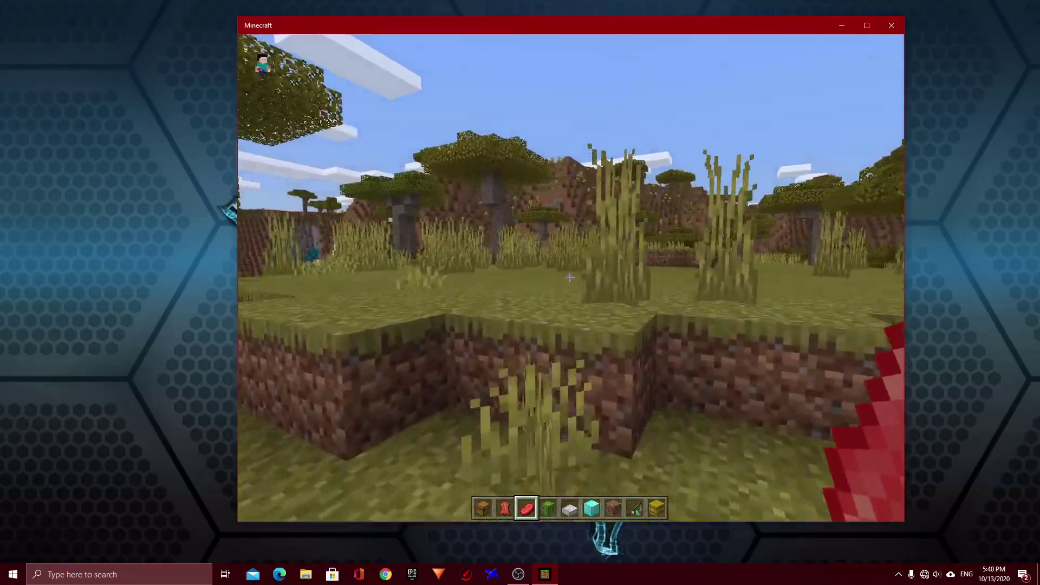
key("space")
key("w")
key("space")
left_click(569, 278)
left_click(570, 277)
- Fly over the savanna trees and move across the sand with the diamond block in hand
key("w")
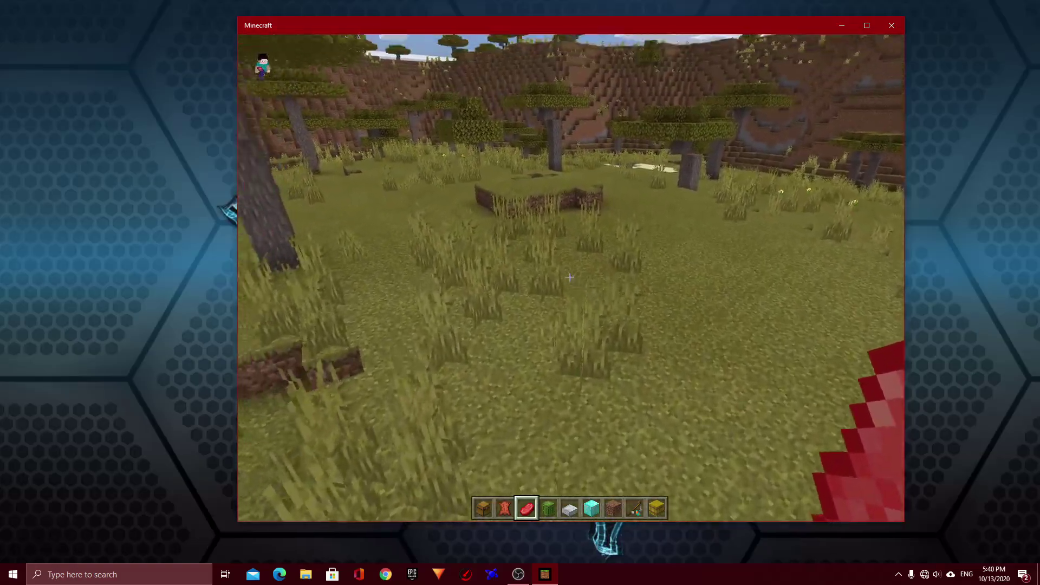
key("w")
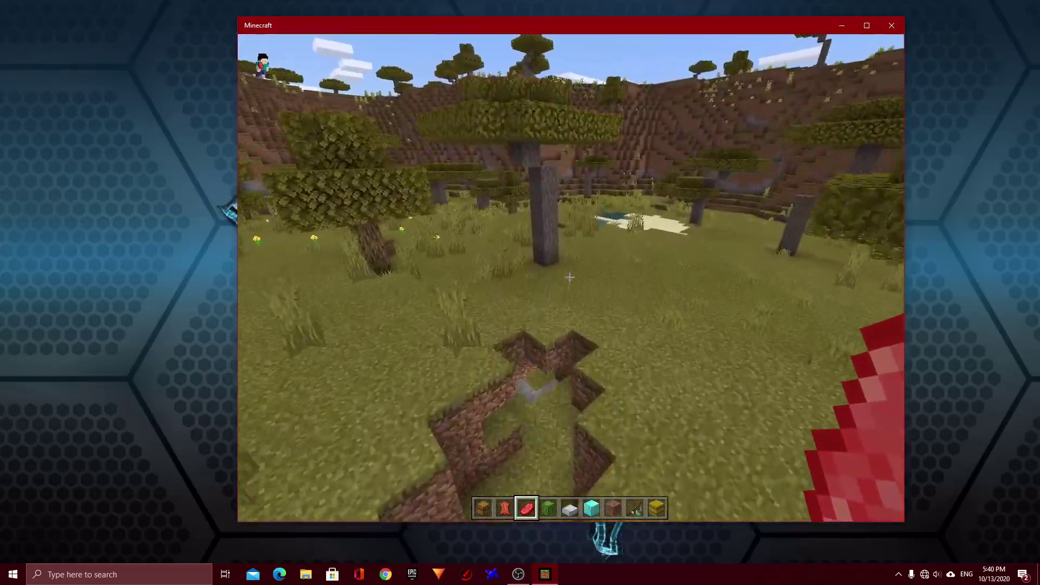
key("w")
key("space")
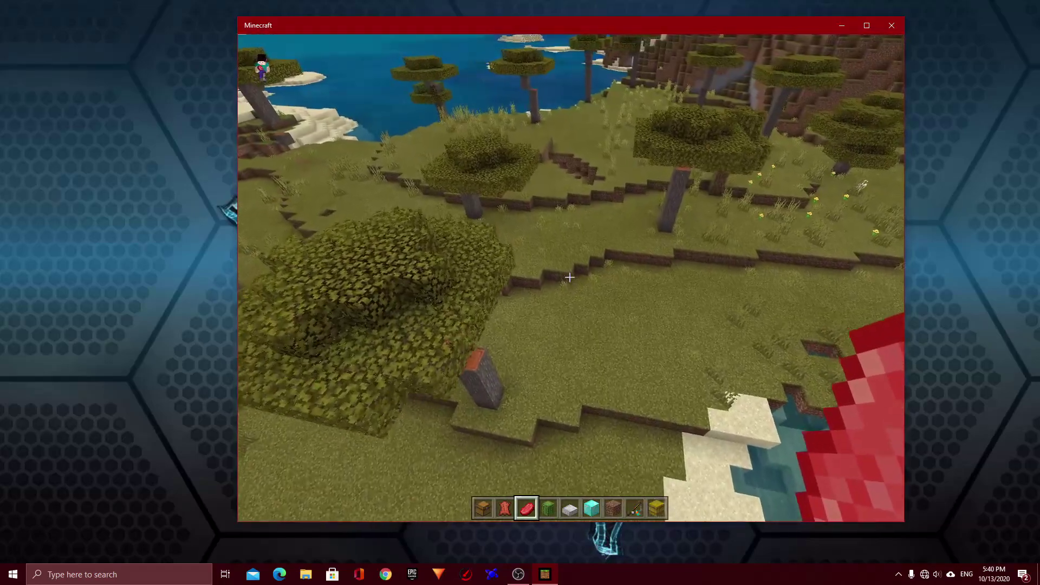
key("w")
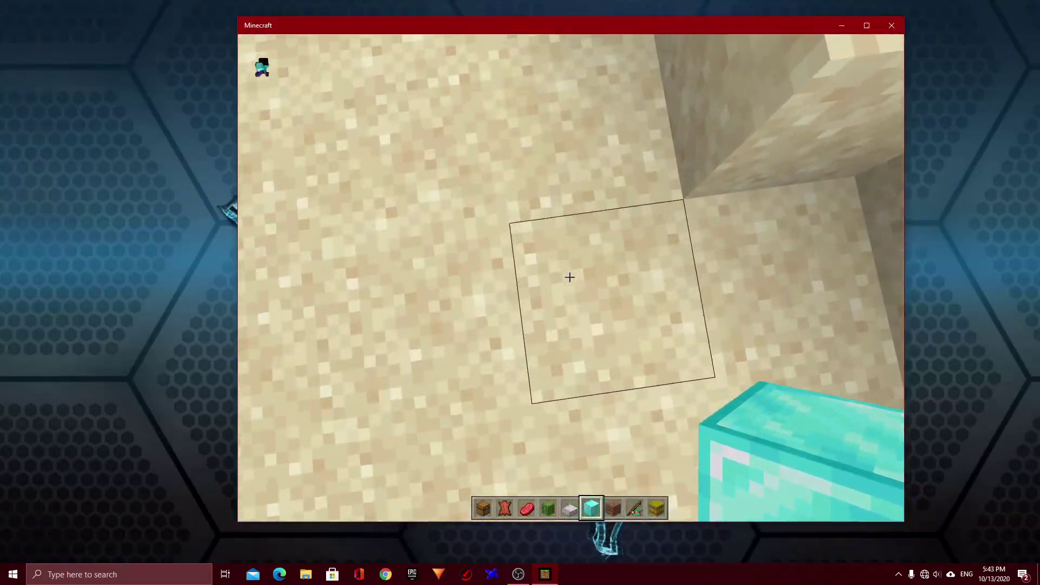
key("w")
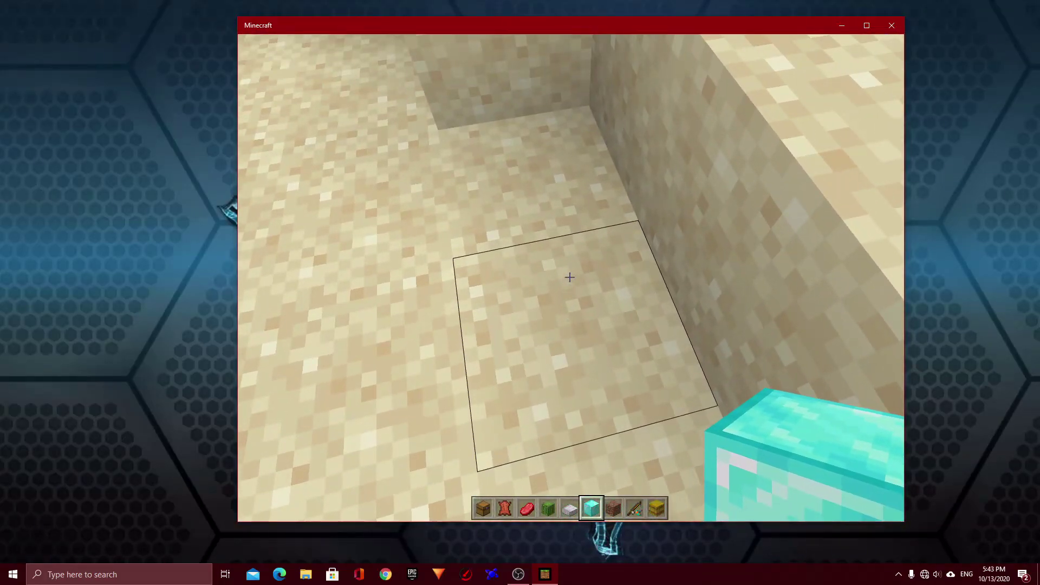